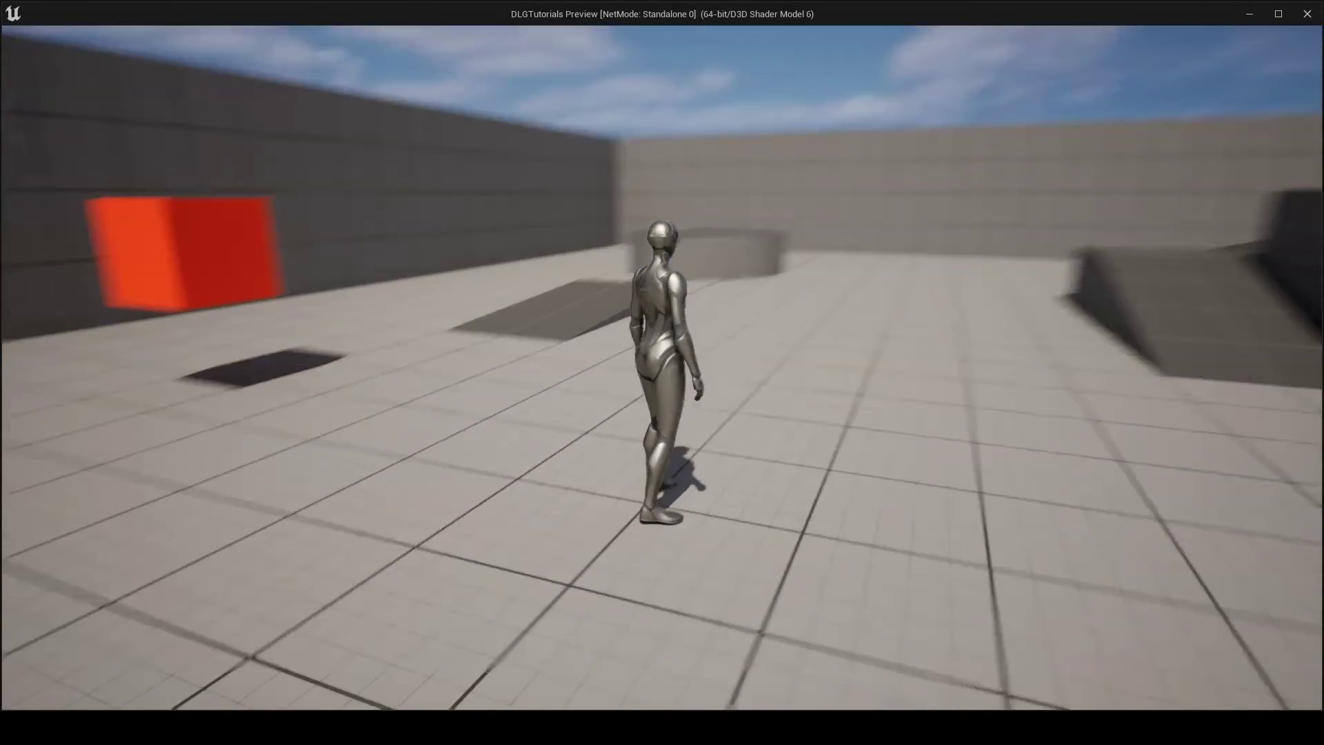
Walk to the orange cube to trigger Monsieur NPC's Hello world! and choose a reply
key(w)
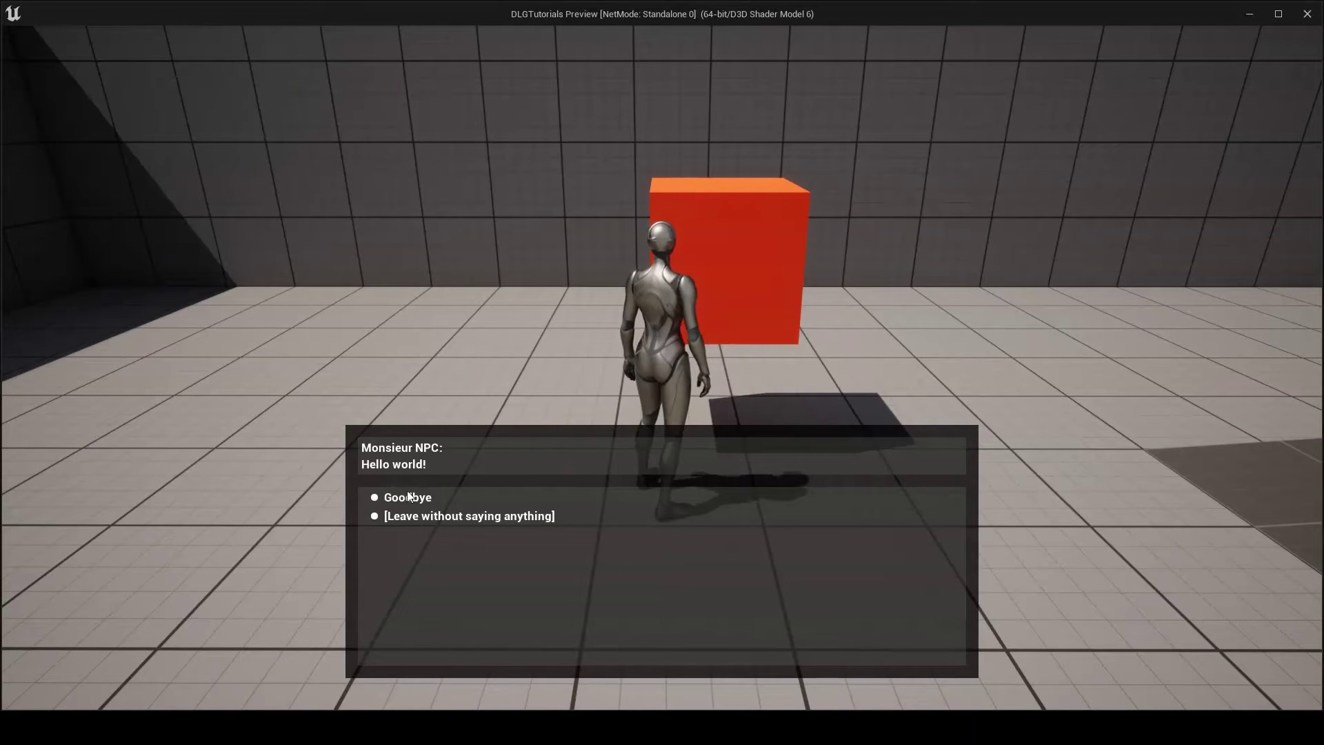
click(414, 499)
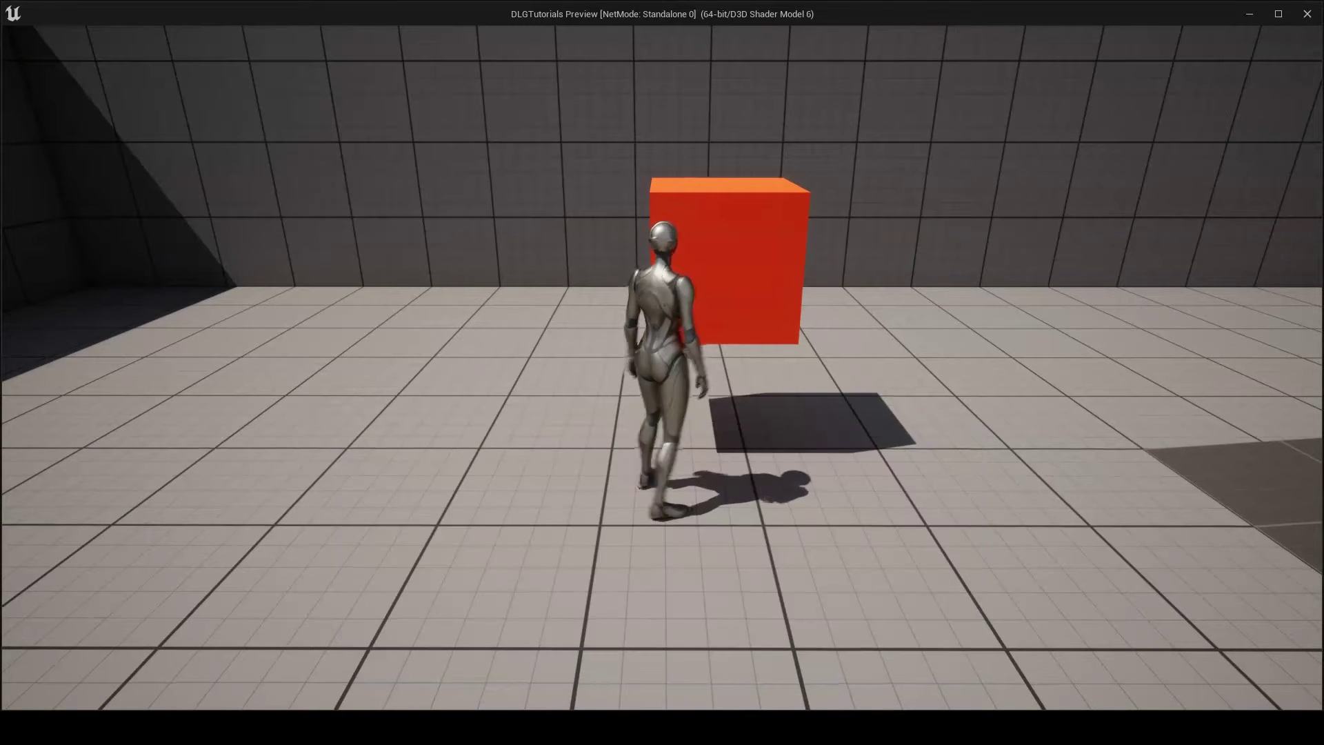
key(s)
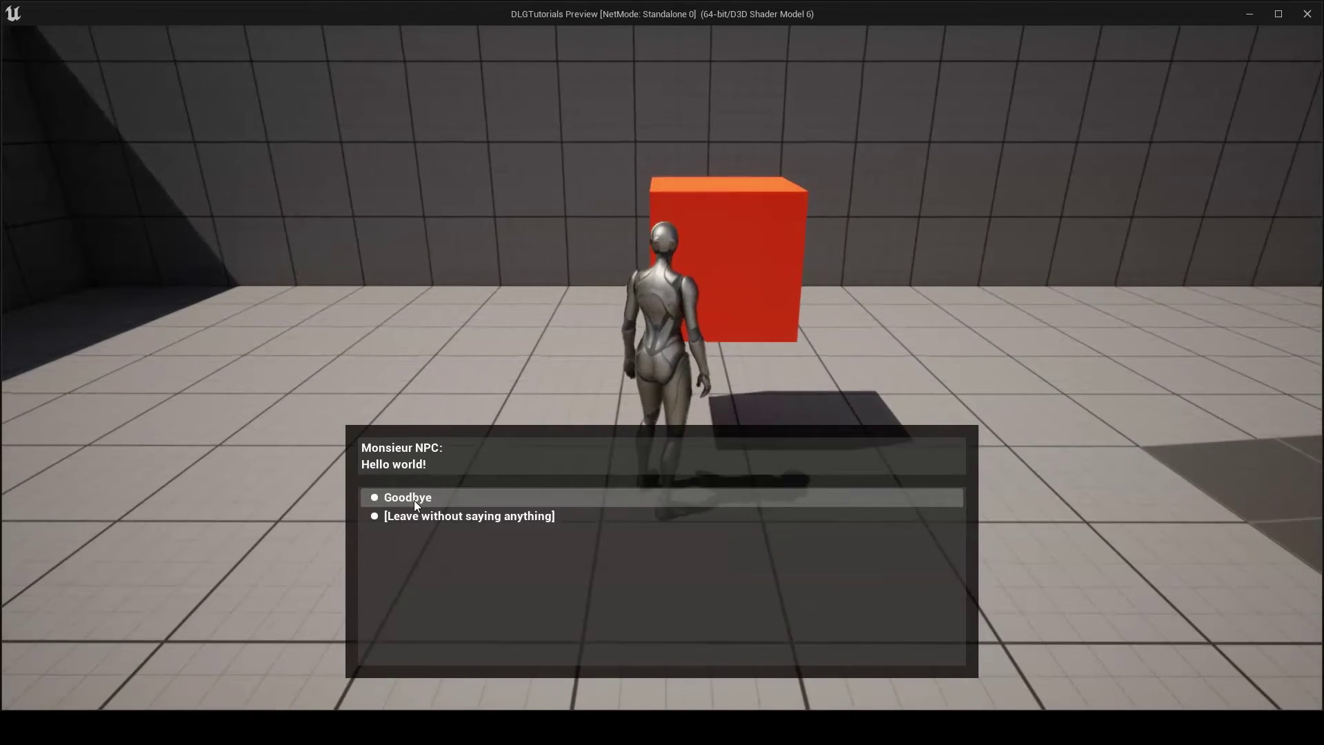
click(413, 514)
key(s)
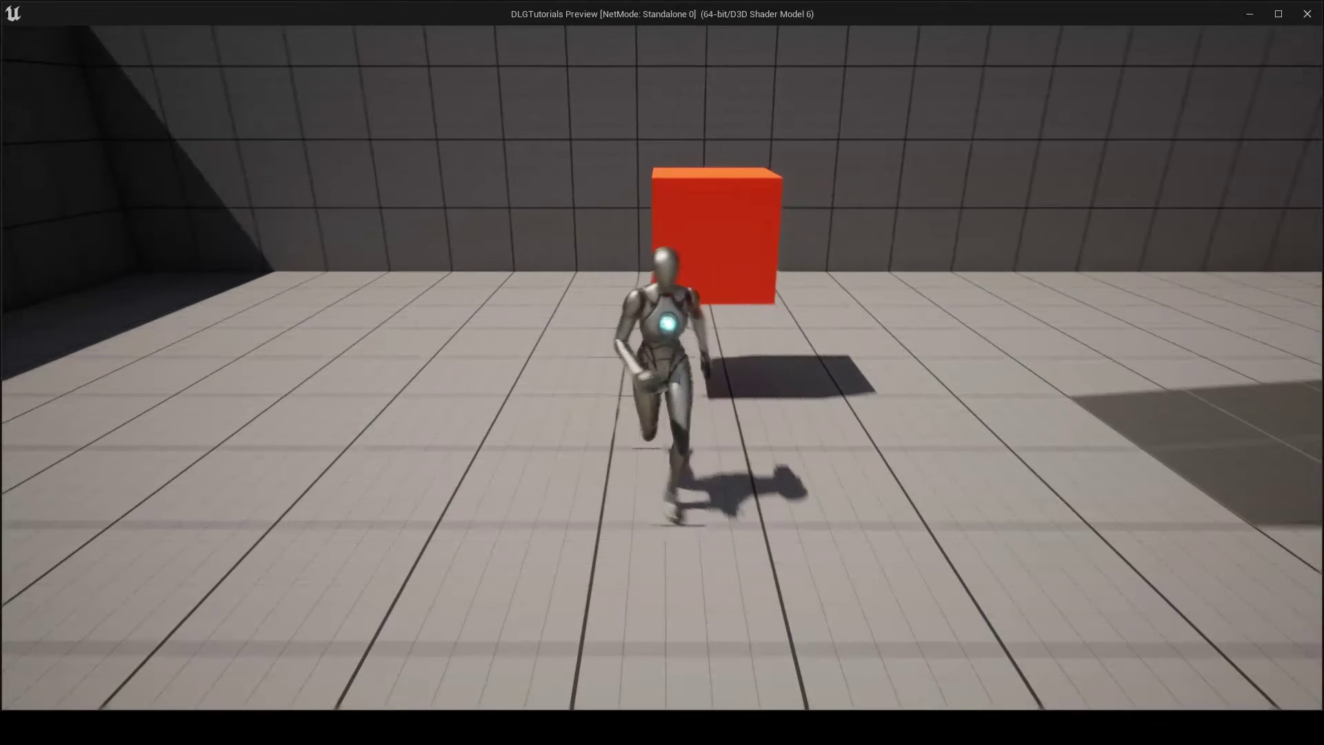
key(w)
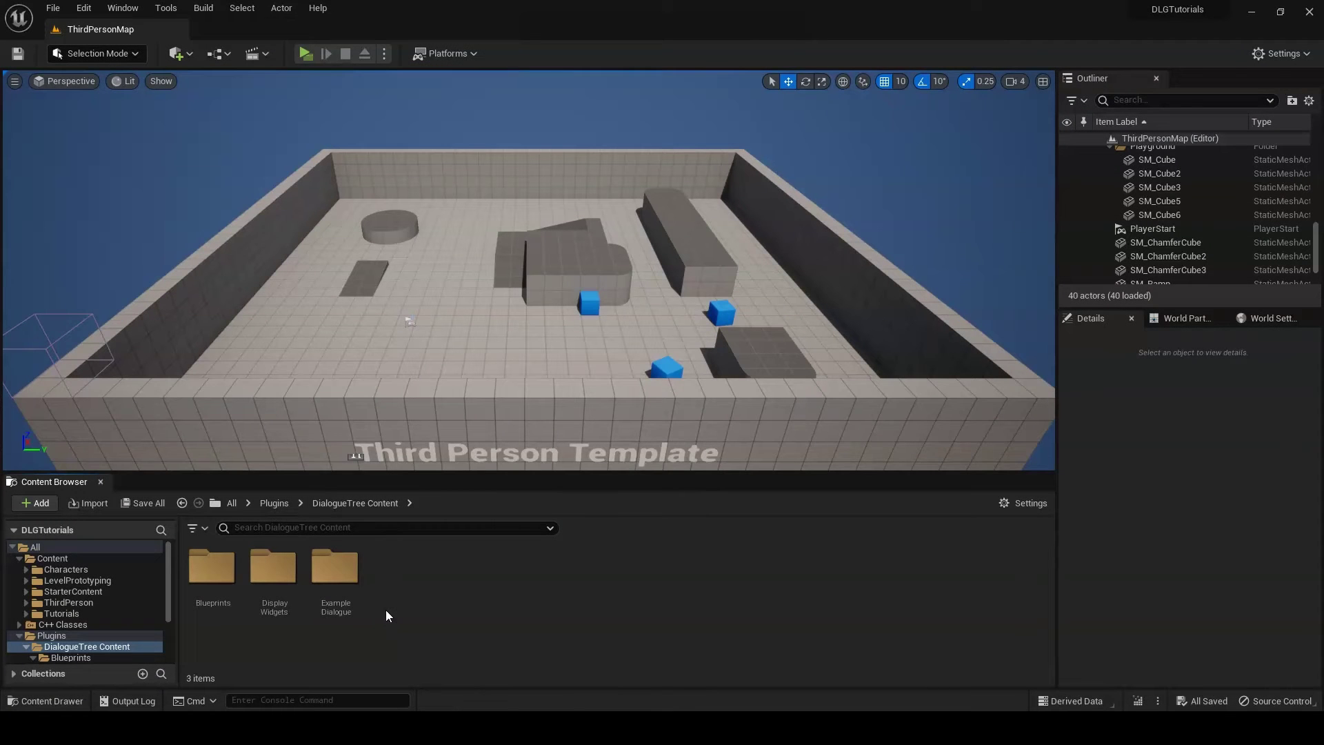
Place a BP_BasicDialogueController from the plugin's Blueprints folder into ThirdPersonMap
double_click(228, 576)
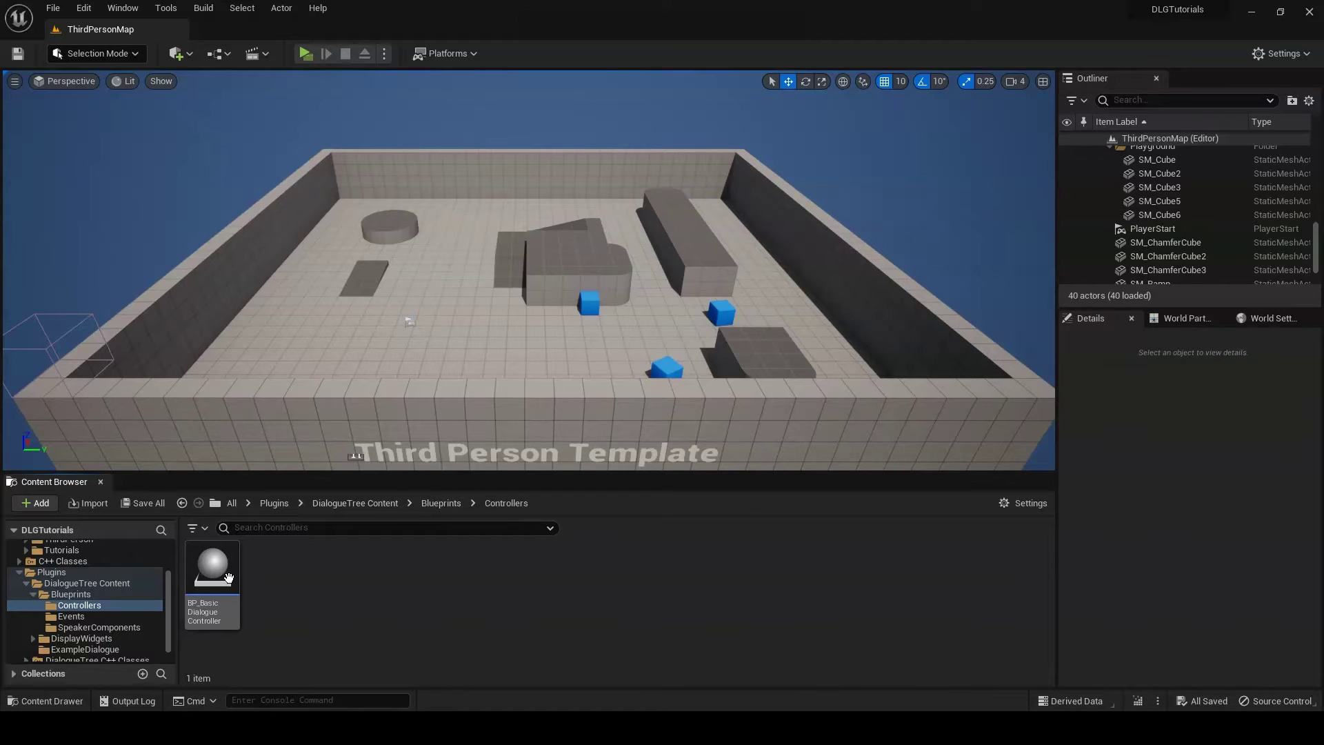
drag(229, 576, 384, 308)
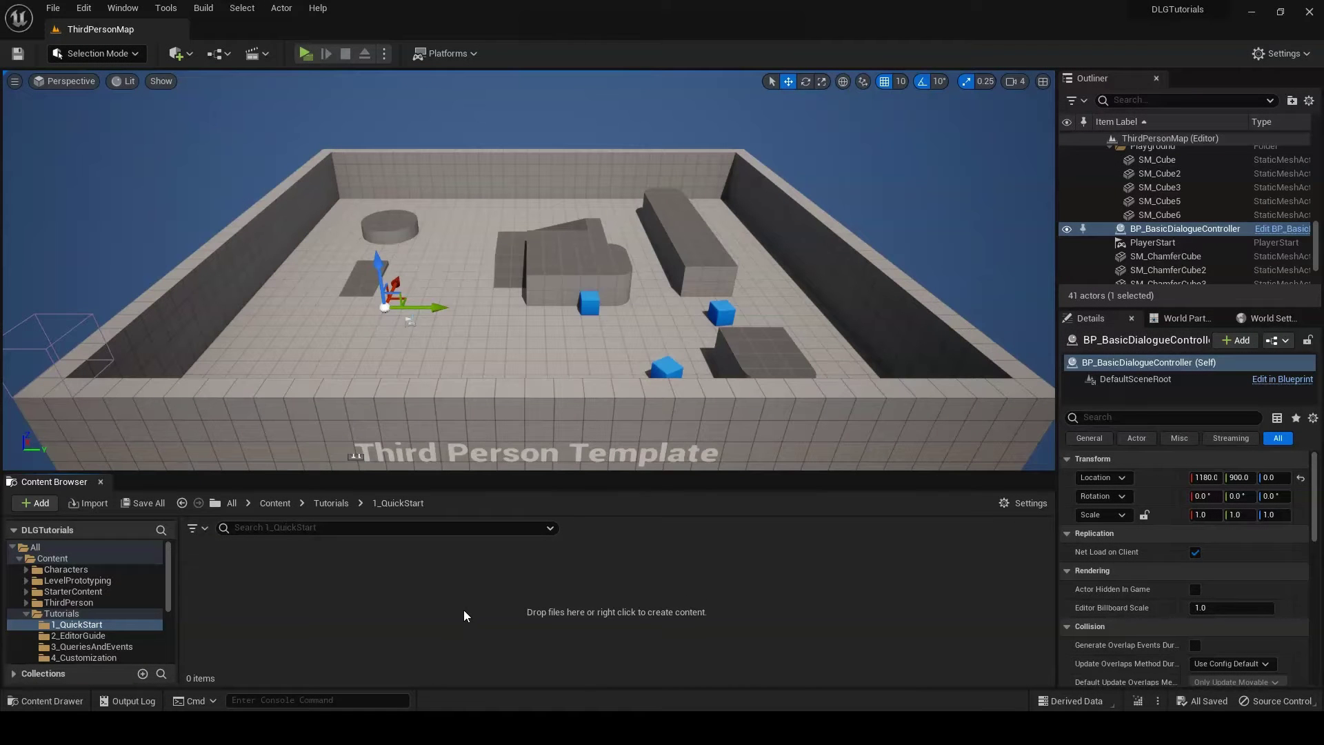
Create a Dialogue Tree asset named DLG_TestDialogue in 1_QuickStart and open its graph
right_click(287, 613)
mouse_move(333, 396)
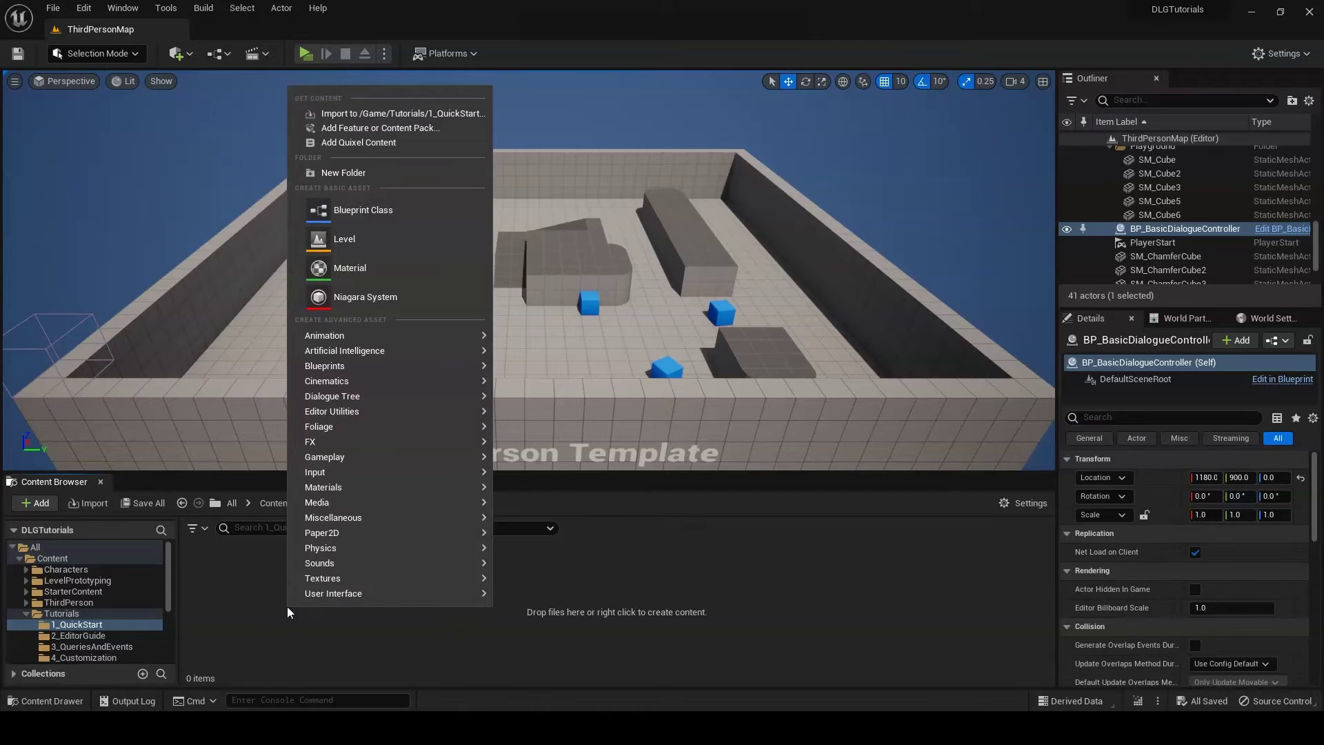
click(567, 408)
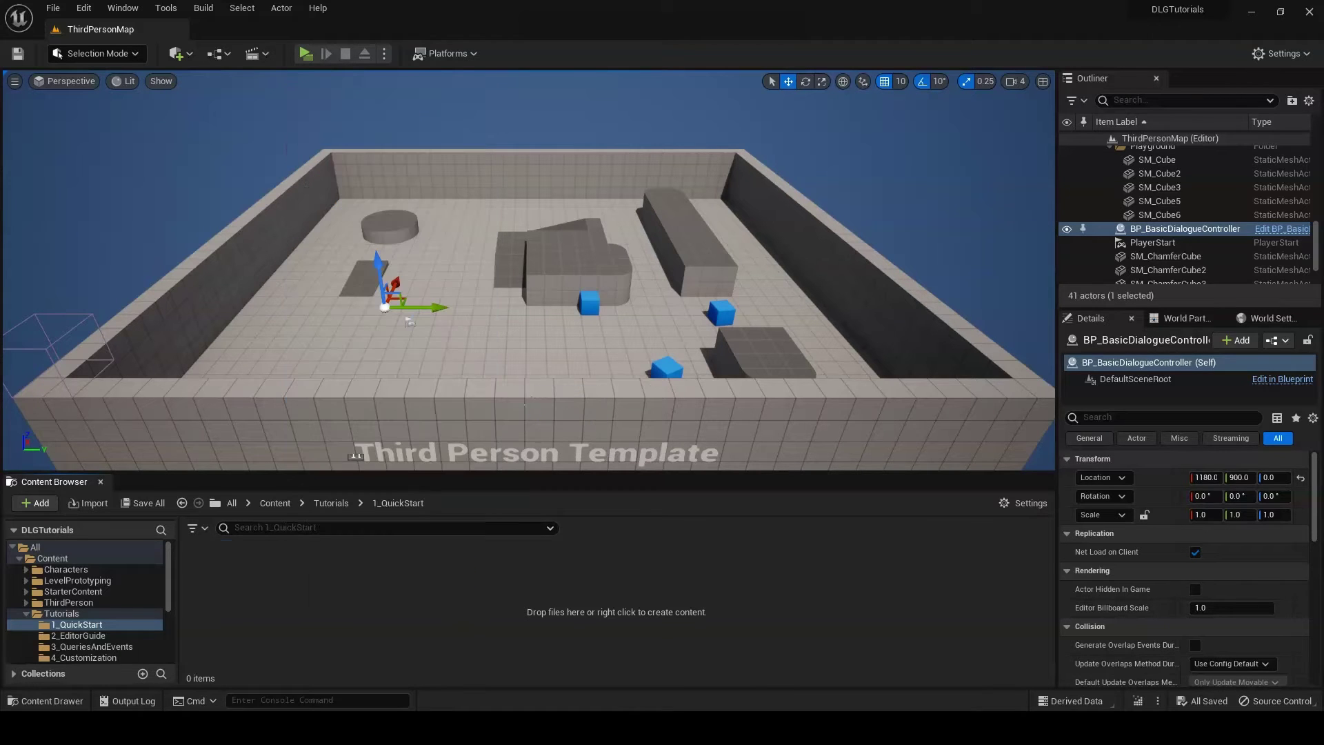
text(DLG_)
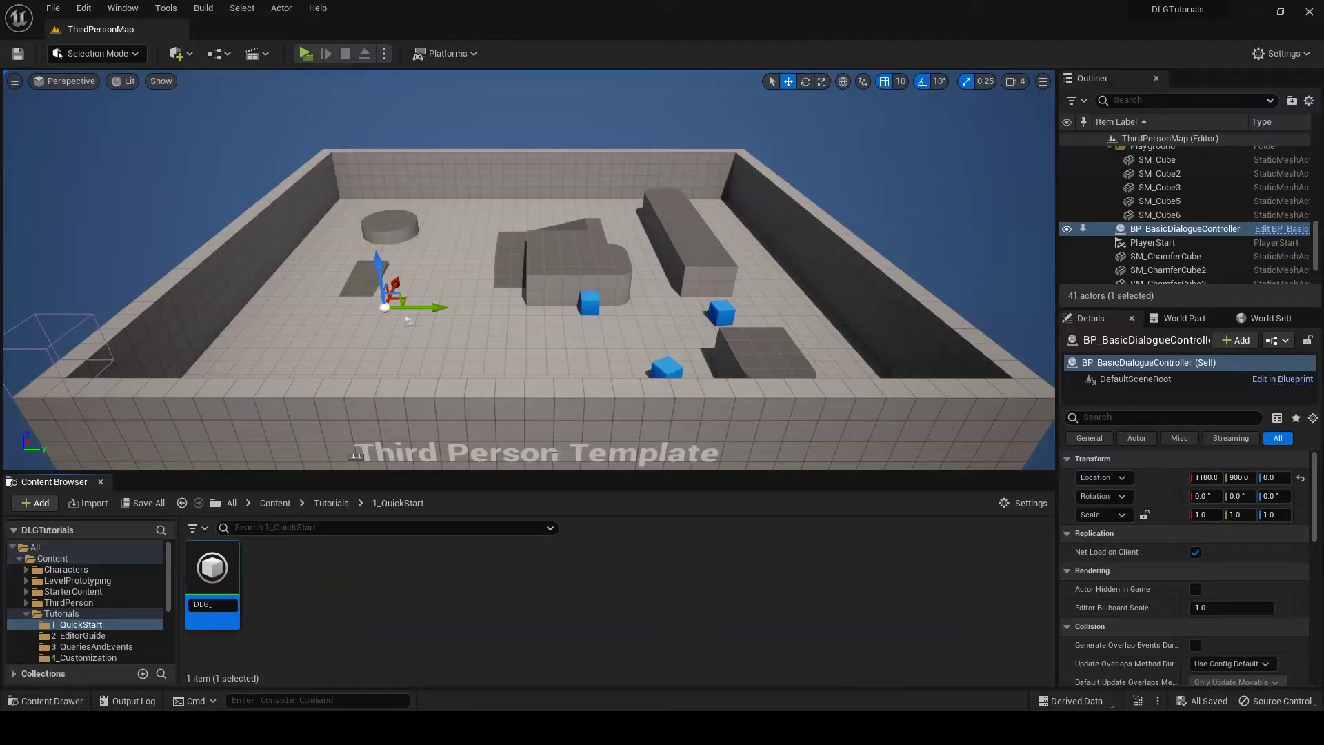
text(TestDialogue)
key(Return)
key(ctrl+s)
double_click(211, 564)
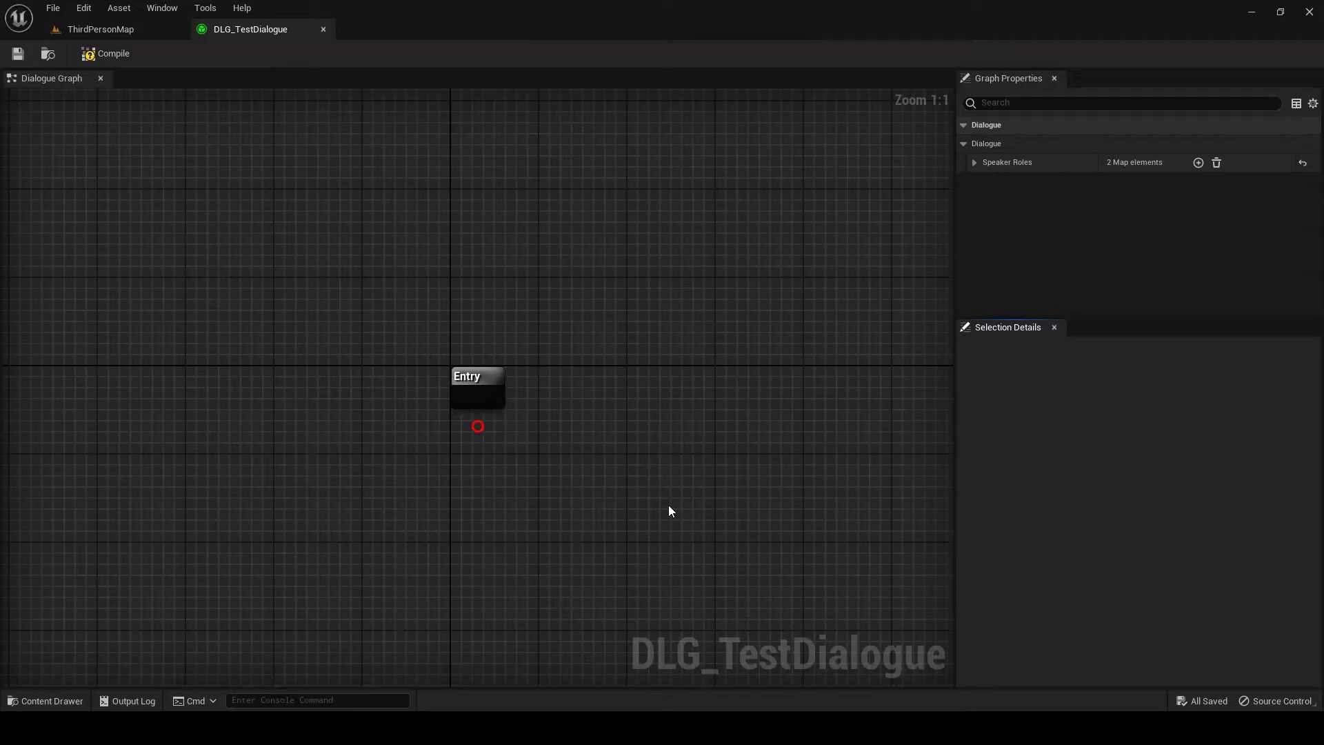
Expand Speaker Roles in Graph Properties to reveal the NPC and Player entries
click(977, 162)
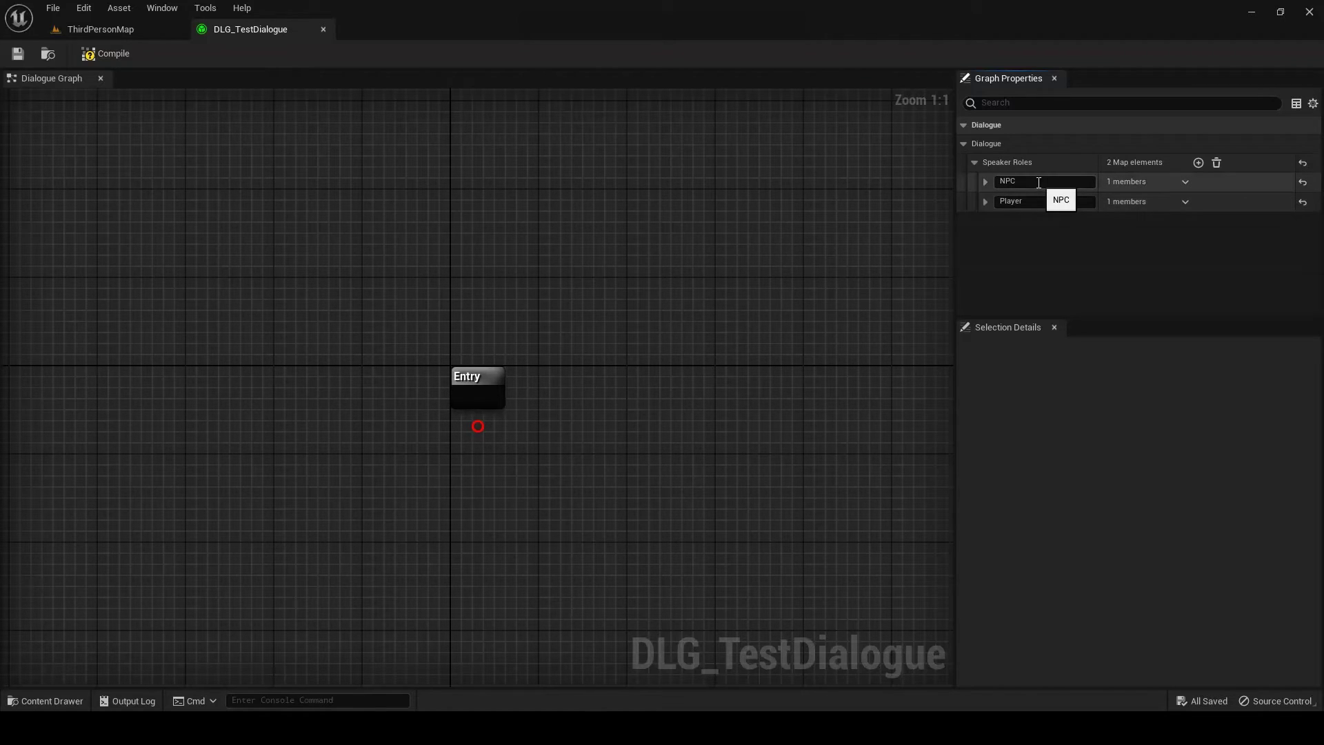
Add an NPC speech node to the graph below the Entry node
right_click(763, 363)
mouse_move(689, 370)
right_down()
mouse_move(629, 352)
mouse_move(637, 270)
right_up()
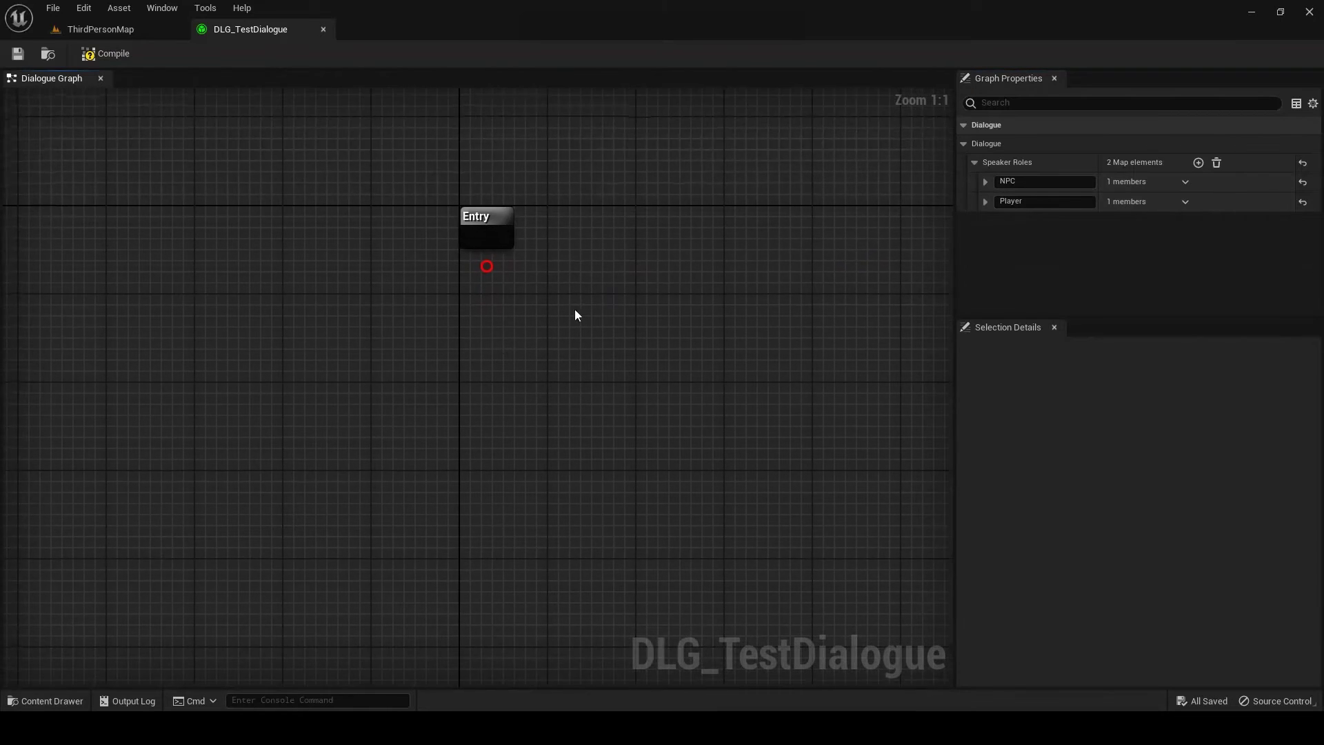
right_click(503, 342)
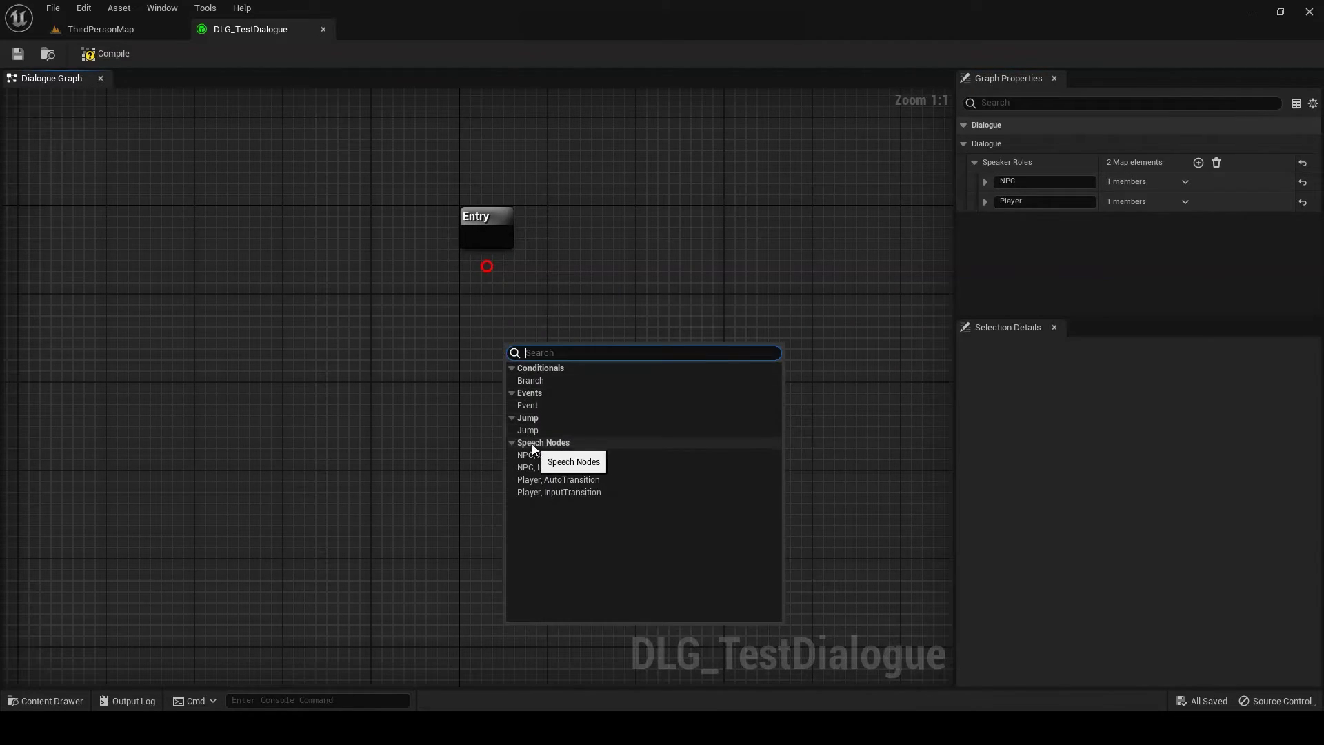
click(544, 465)
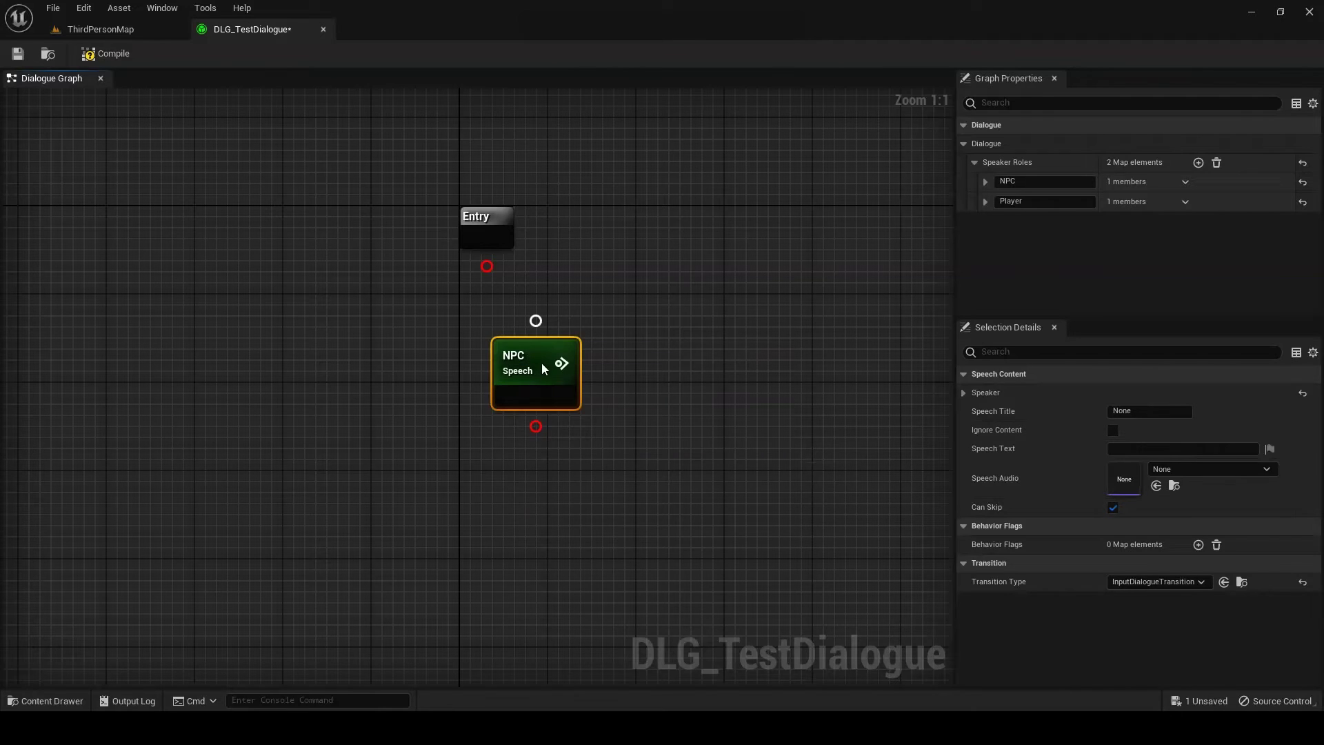
drag(540, 363, 491, 389)
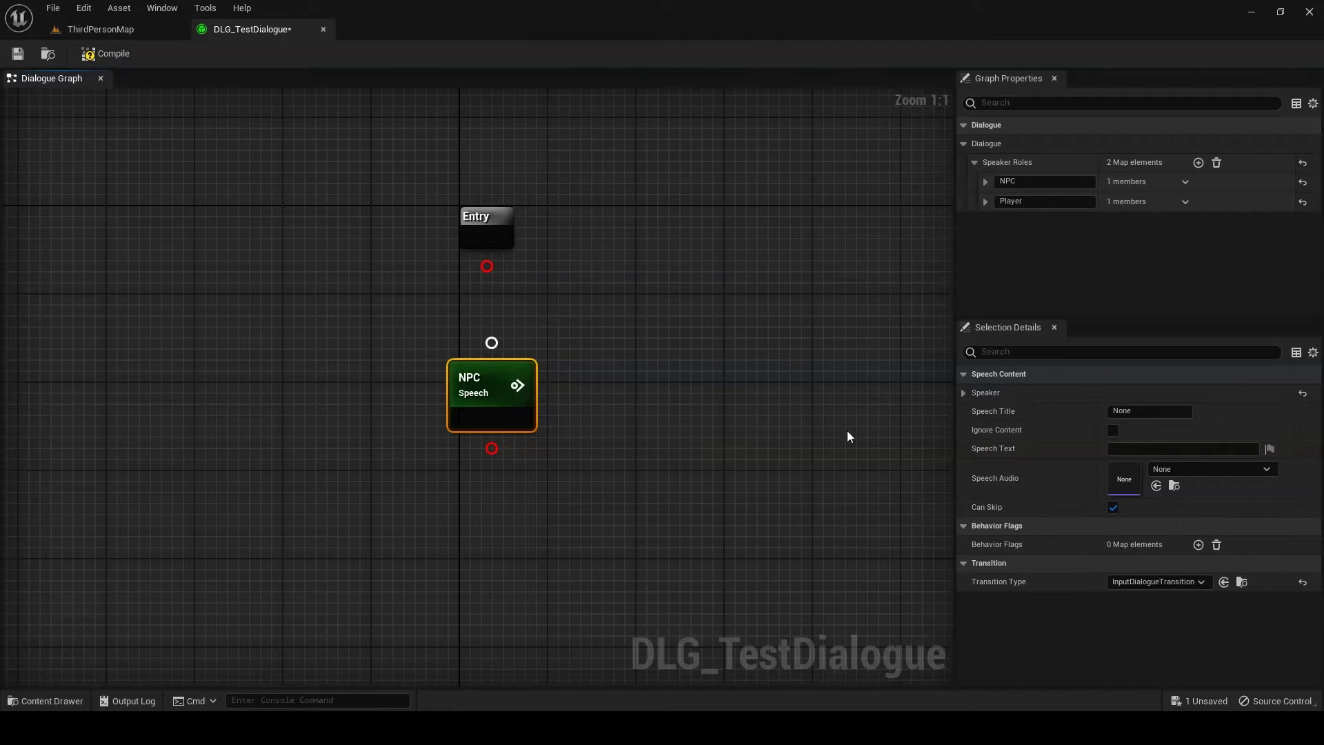
Title the NPC node Intro with speech text Hello world!, and link Entry to it
click(1149, 412)
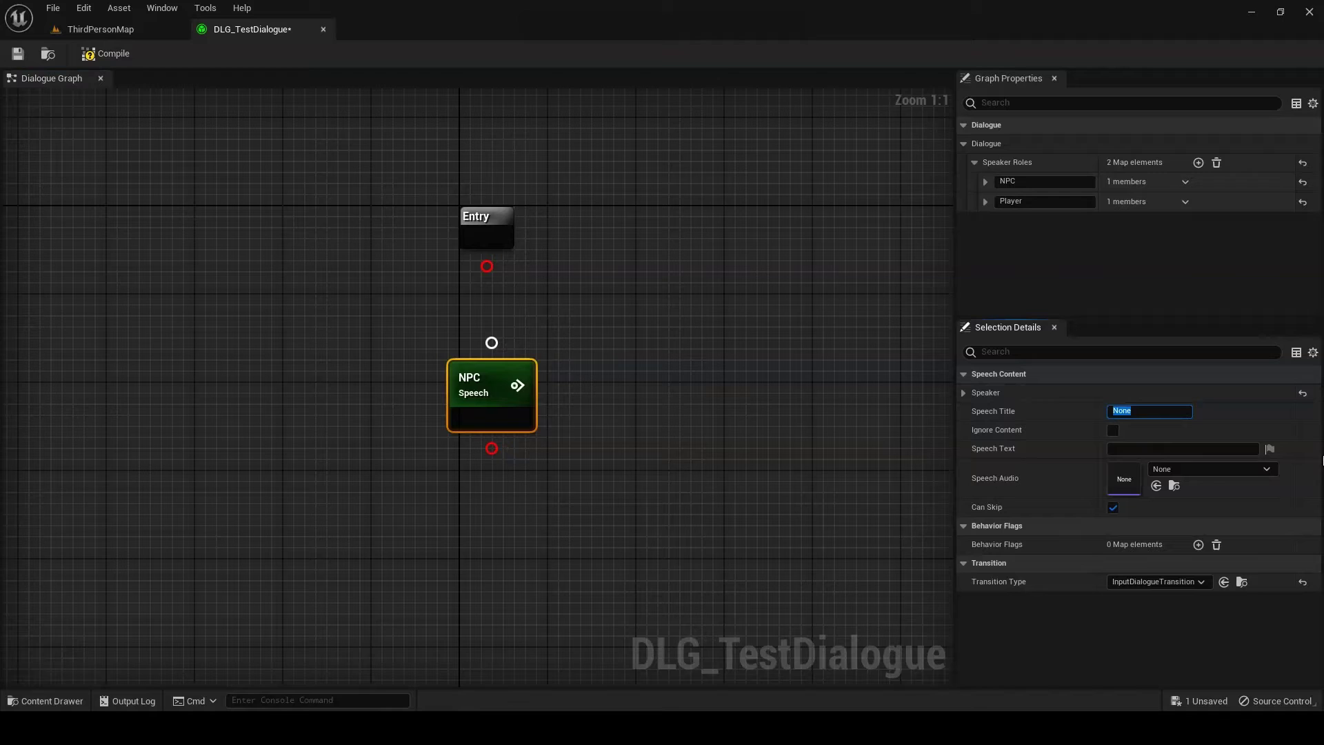
text(Intro)
click(1183, 449)
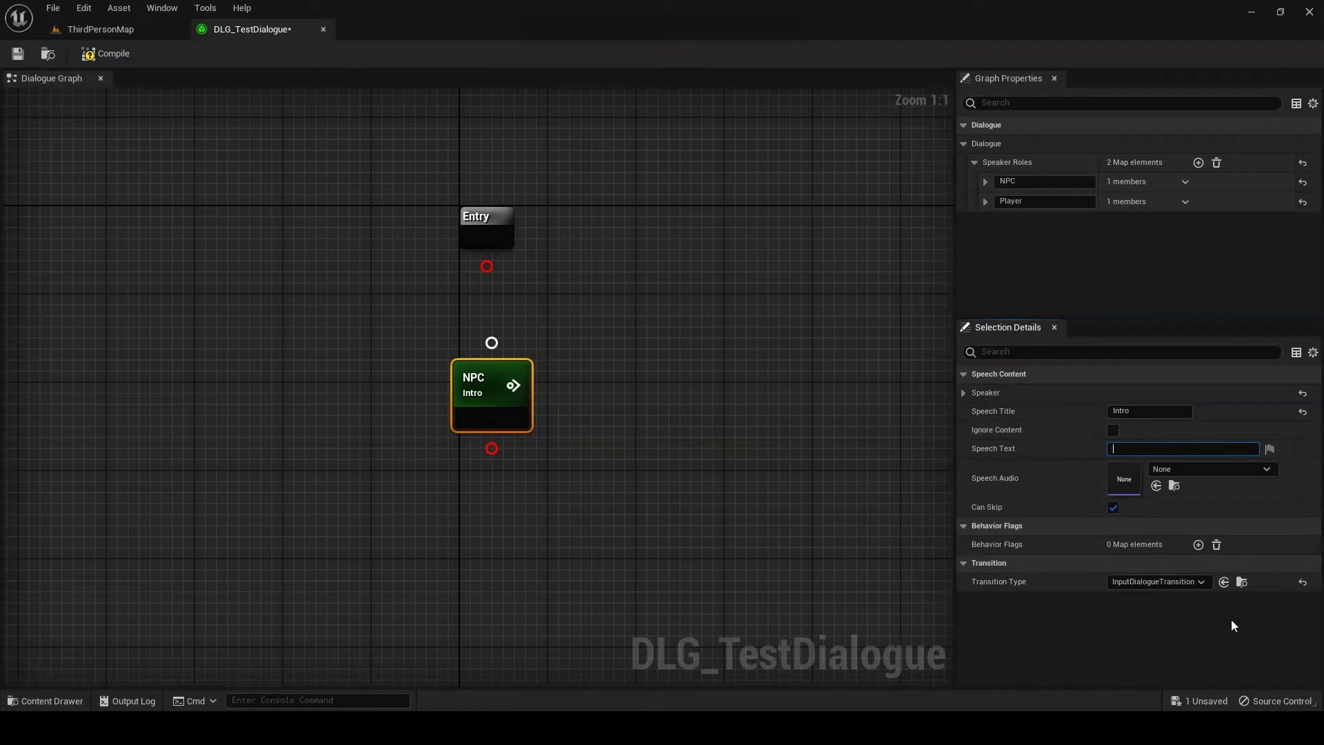
text(Hello world!)
key(Return)
drag(476, 266, 491, 343)
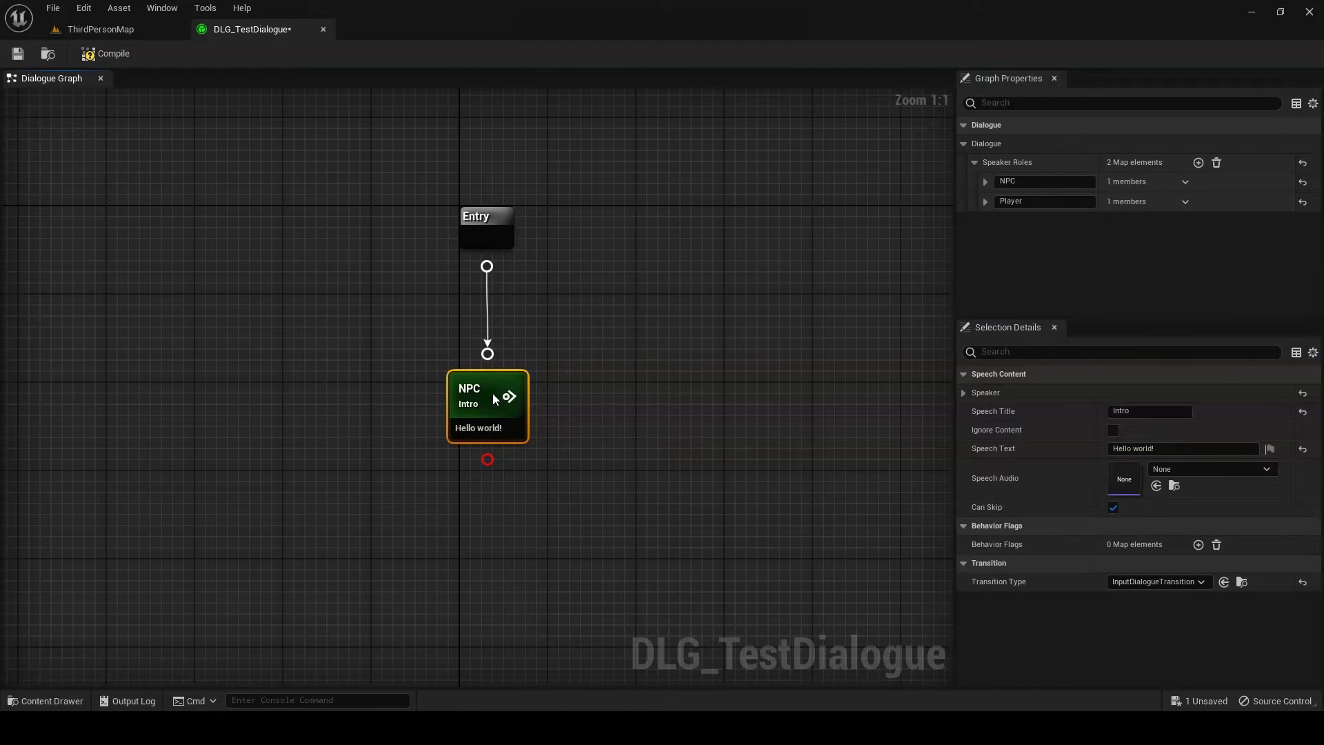
right_drag(665, 364, 656, 272)
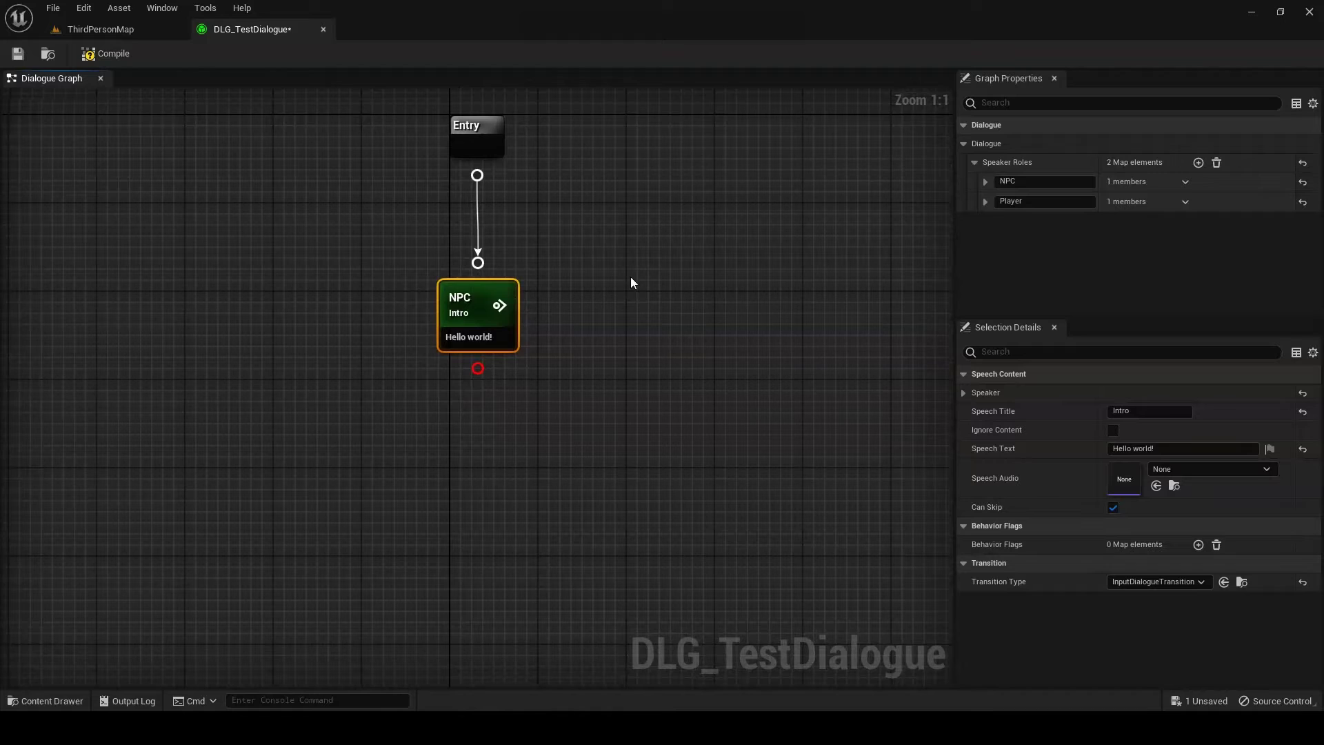
Add two Player speech nodes side by side in the graph
right_click(351, 453)
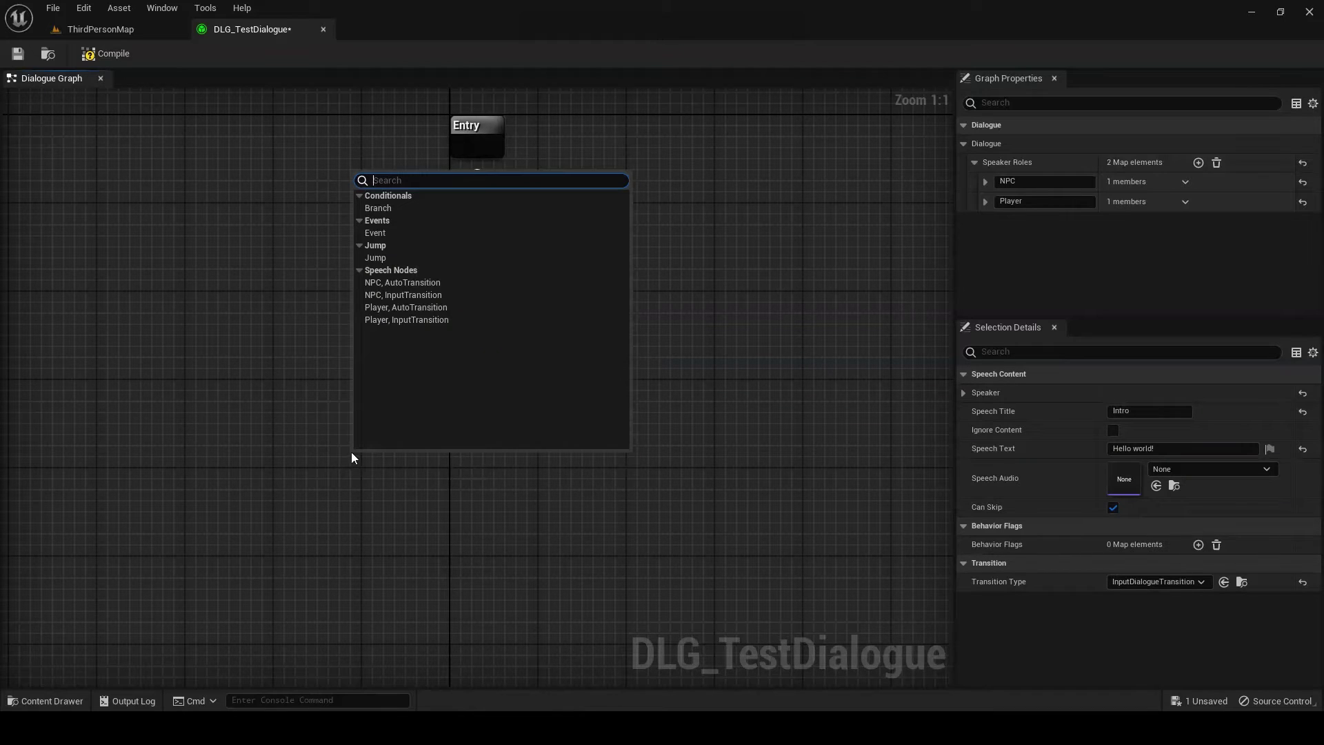
click(414, 309)
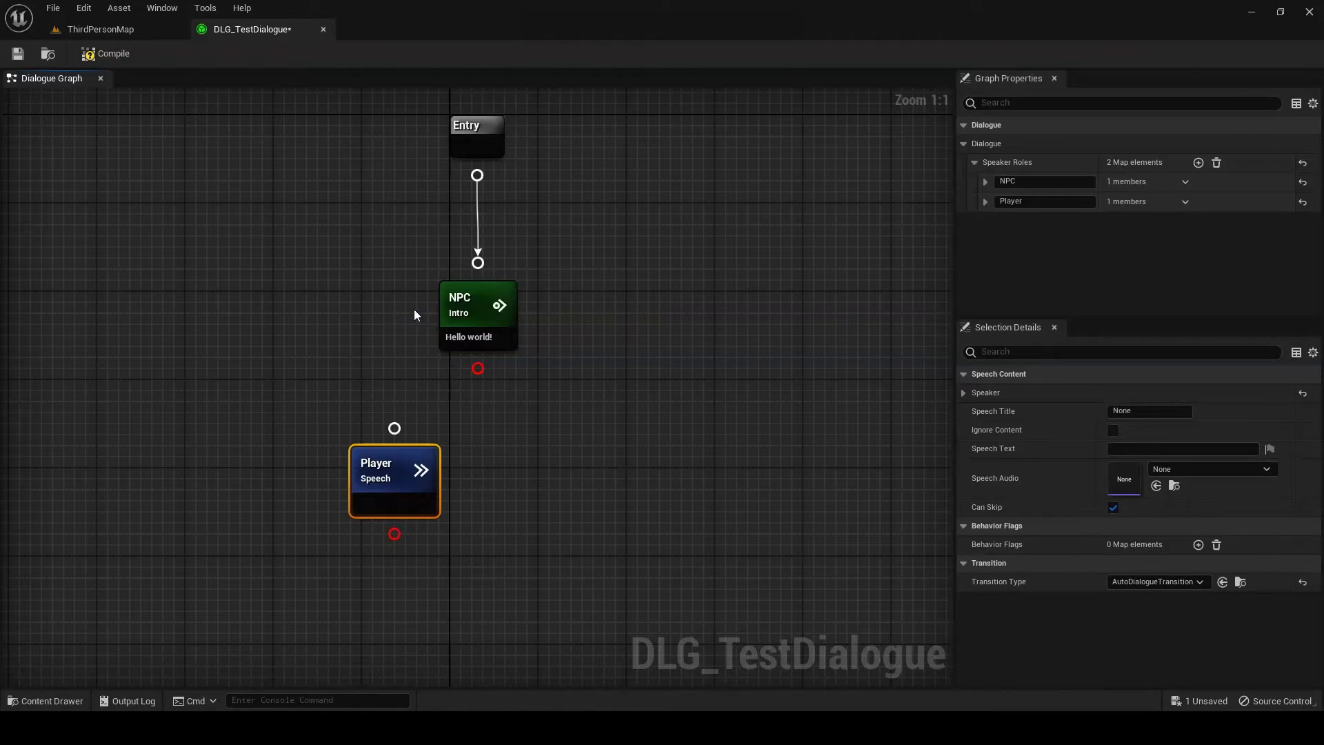
right_click(576, 460)
click(631, 316)
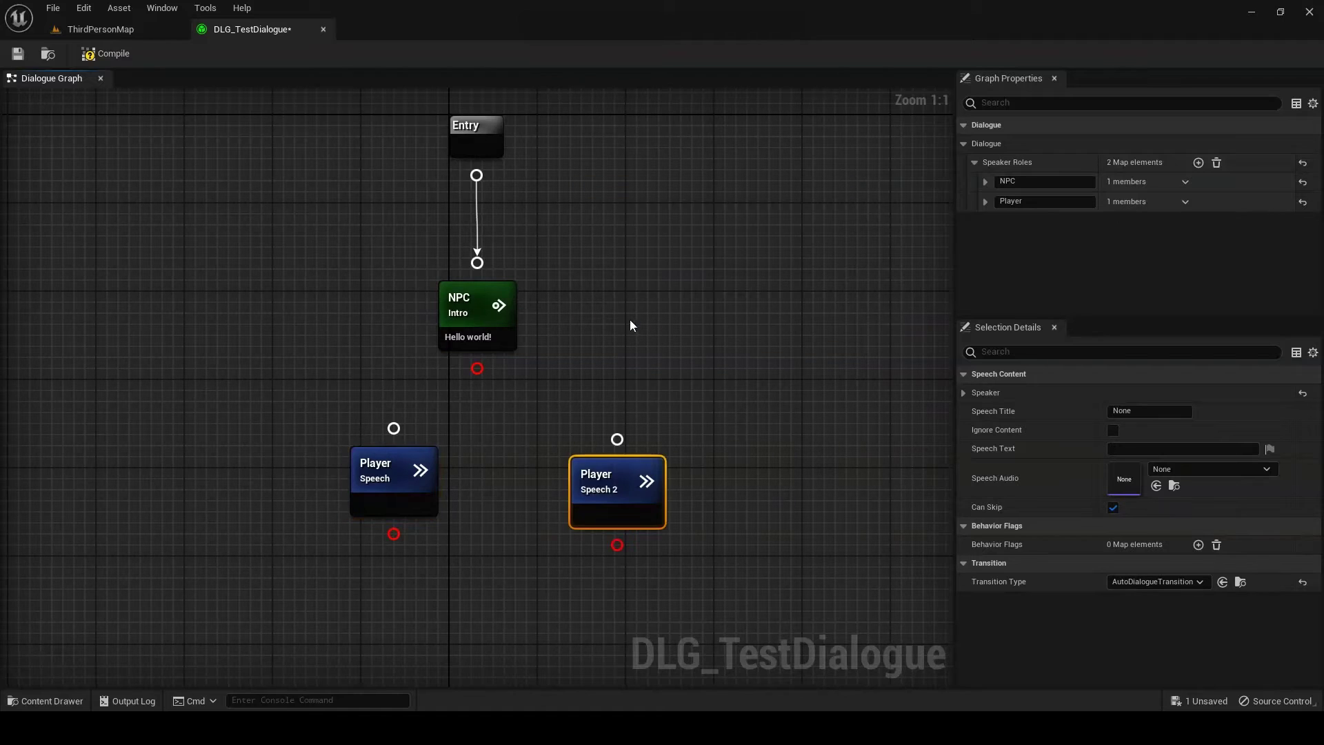
drag(610, 469, 587, 466)
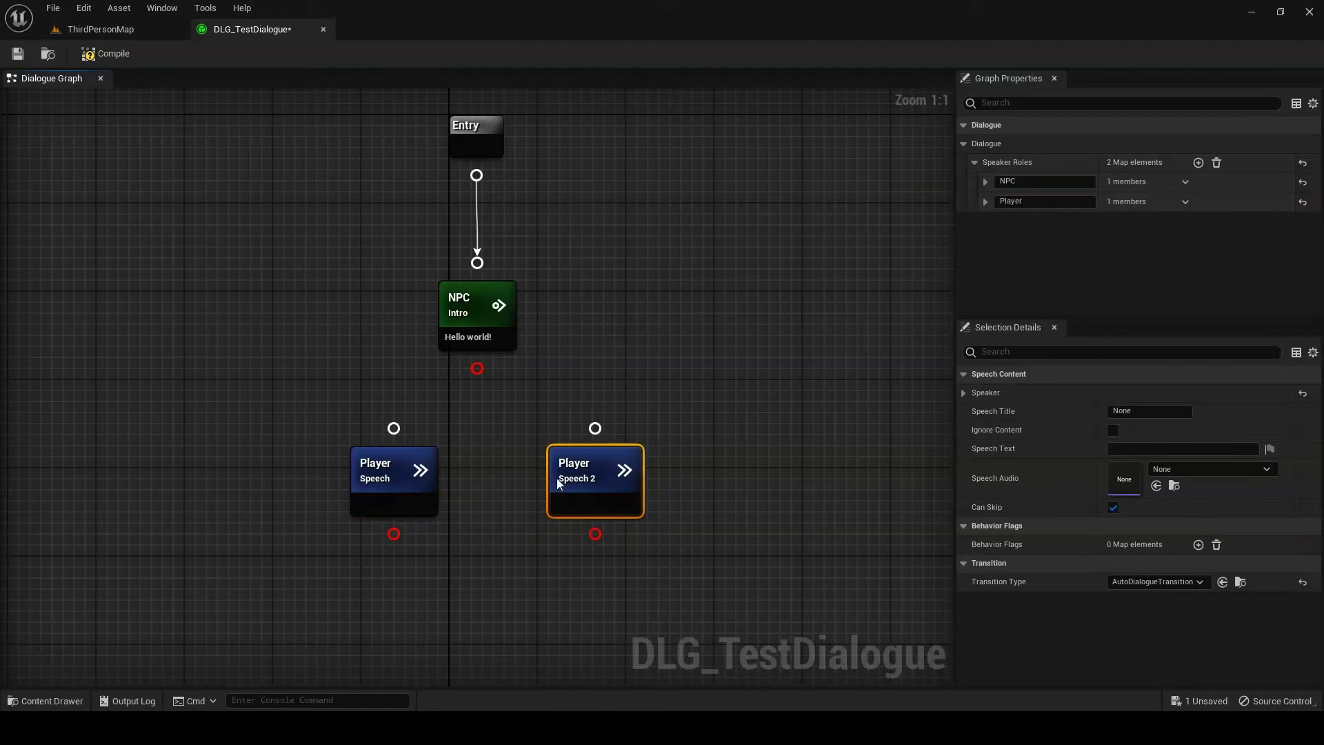
Title the left Player node A and the right Player node B
click(423, 495)
click(1158, 412)
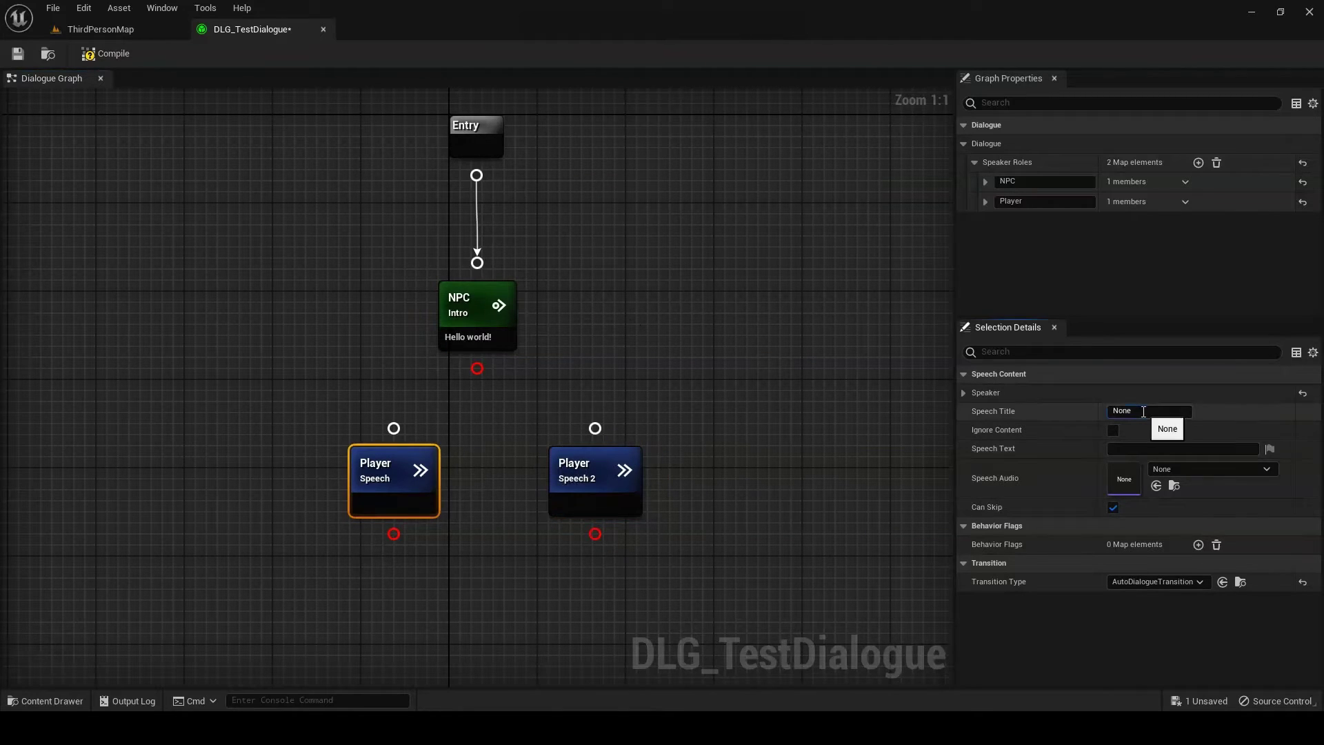
text(A)
click(607, 493)
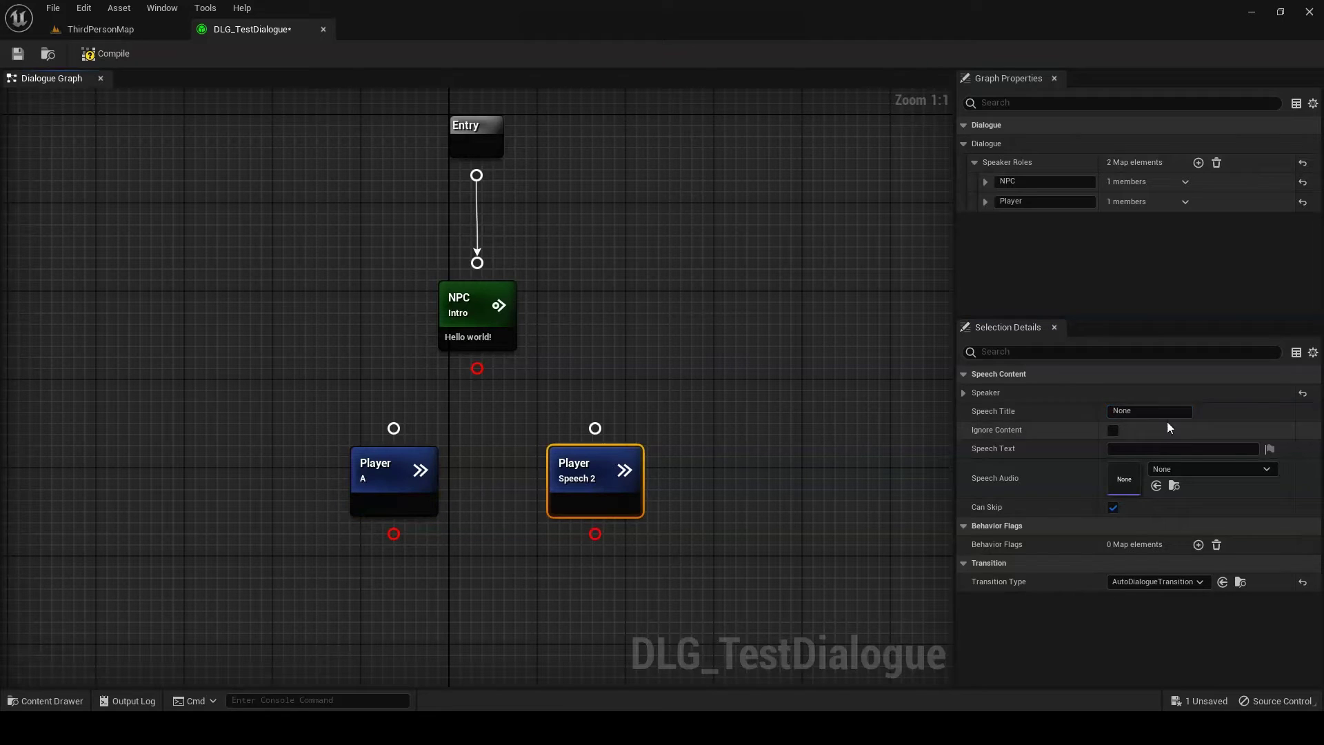
click(1159, 411)
double_click(1159, 411)
text(B)
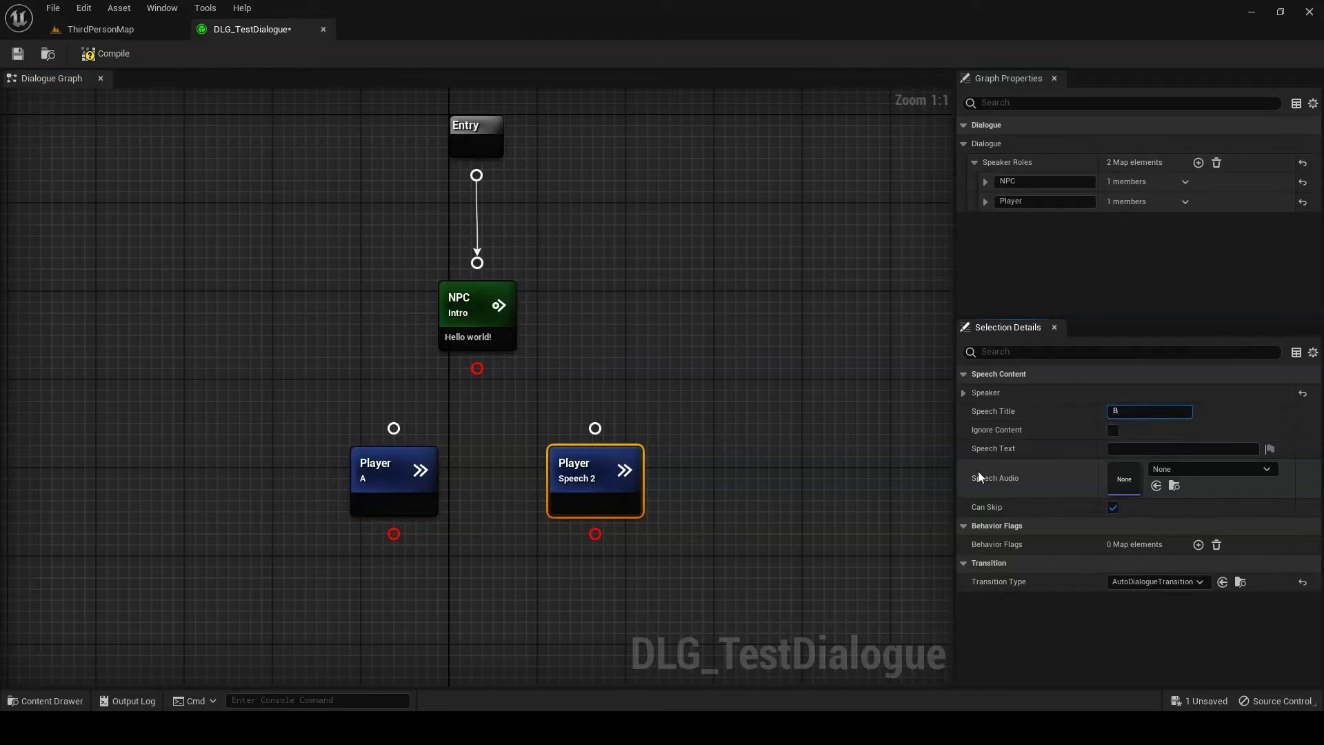
click(413, 476)
Give Player A the text Goodbye and Player B "[Leave without saying anything]"
click(1173, 450)
text(G)
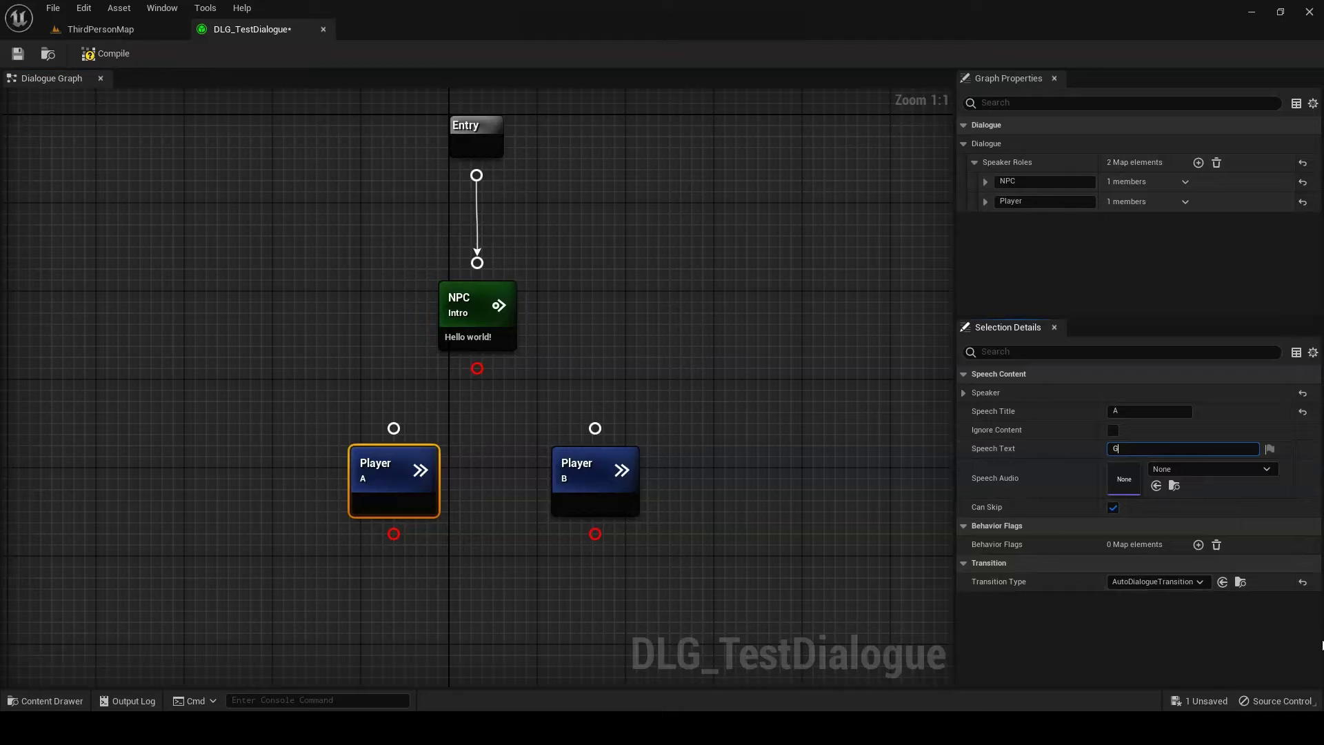
text(oodbye)
key(Return)
click(598, 495)
text([Leave without)
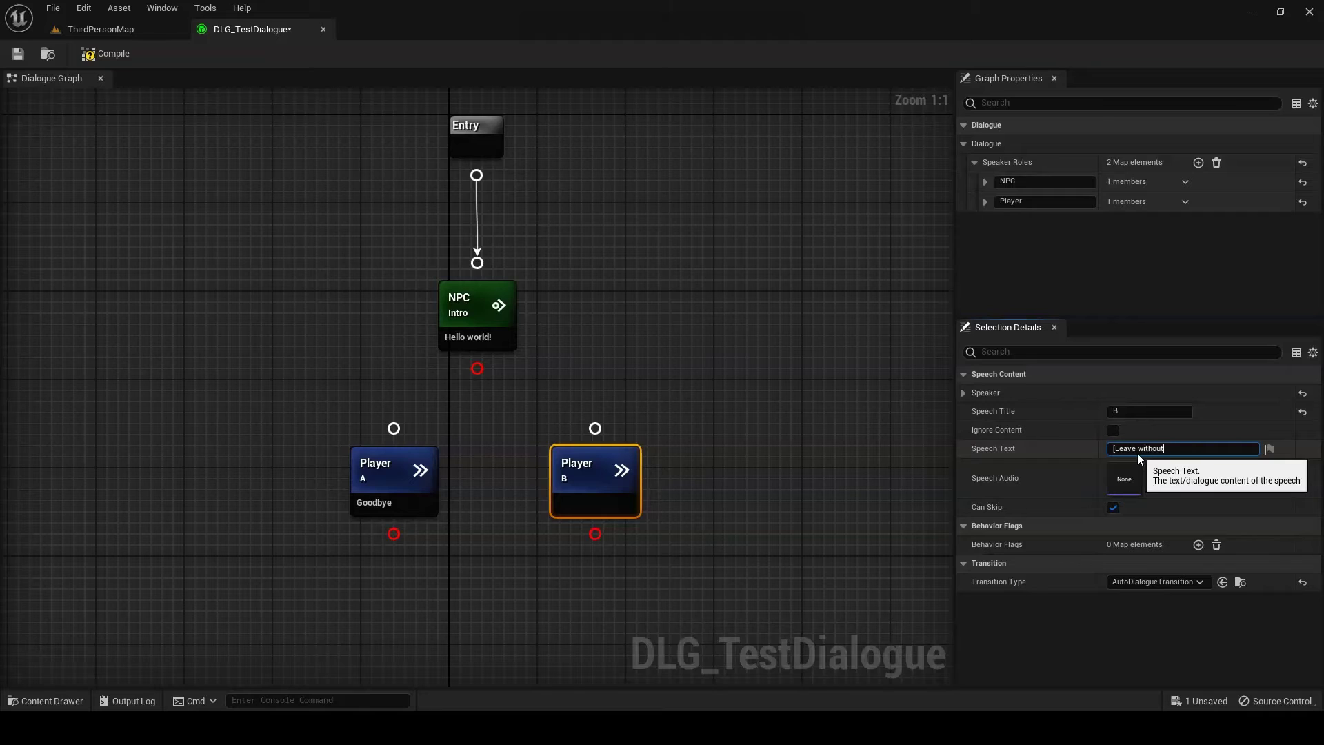
text(saying an)
text(ything])
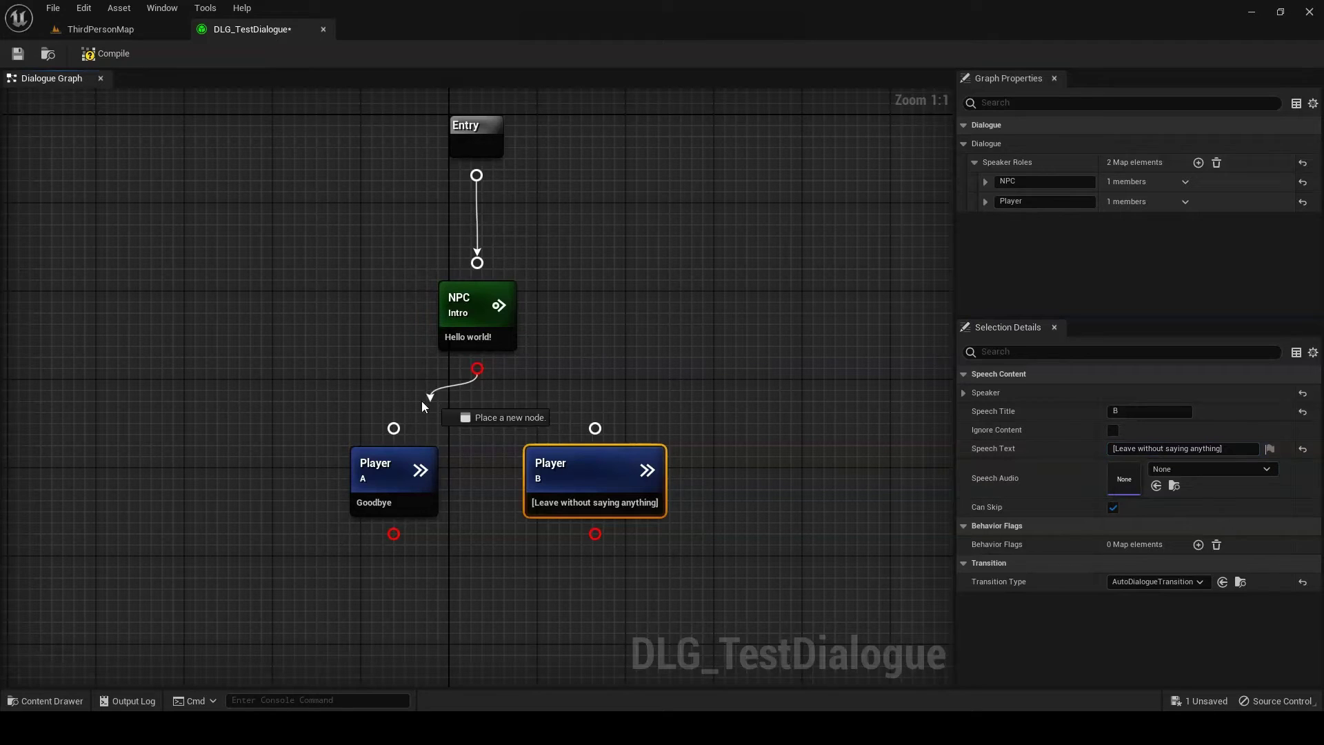
Connect NPC Intro's output pin to the Player A reply node
mouse_move(476, 370)
mouse_down()
mouse_move(393, 427)
mouse_move(507, 390)
mouse_move(595, 428)
mouse_up()
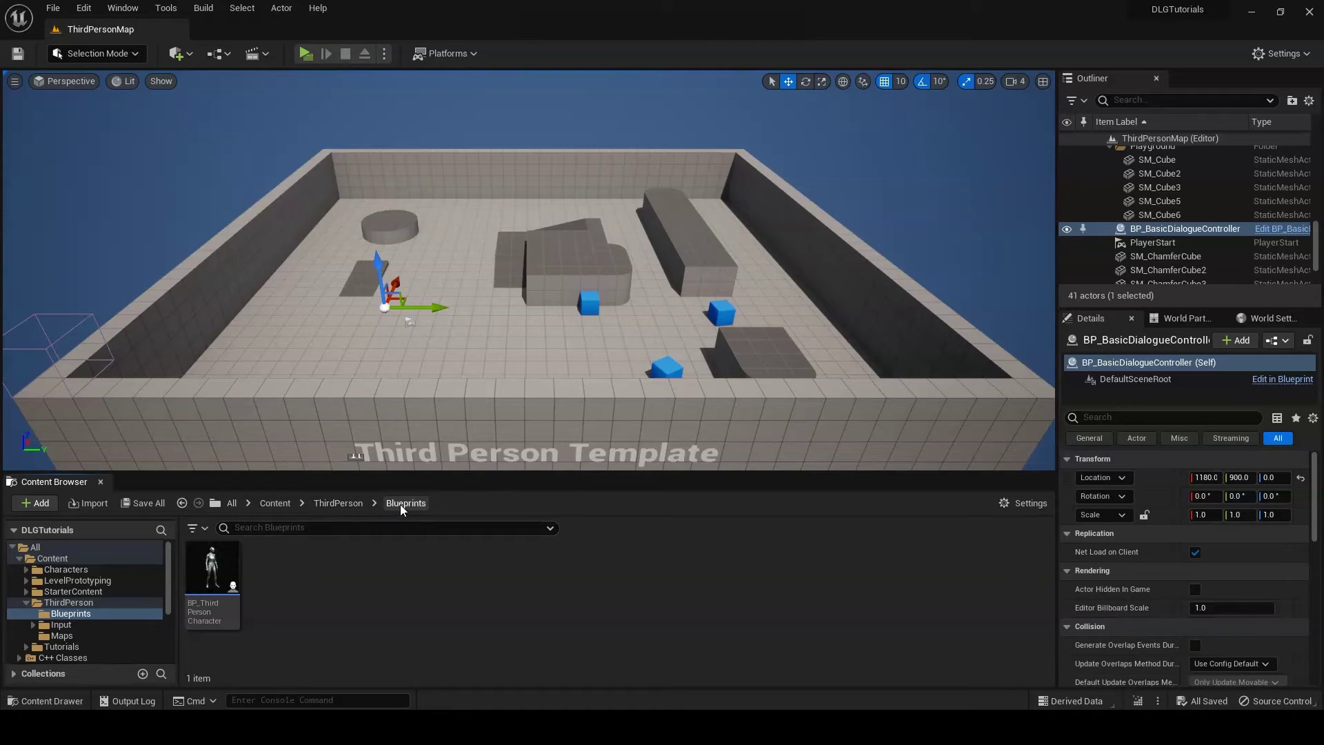
Add a BPC_SpeakerComponent to BP_ThirdPersonCharacter in the full blueprint editor
click(210, 595)
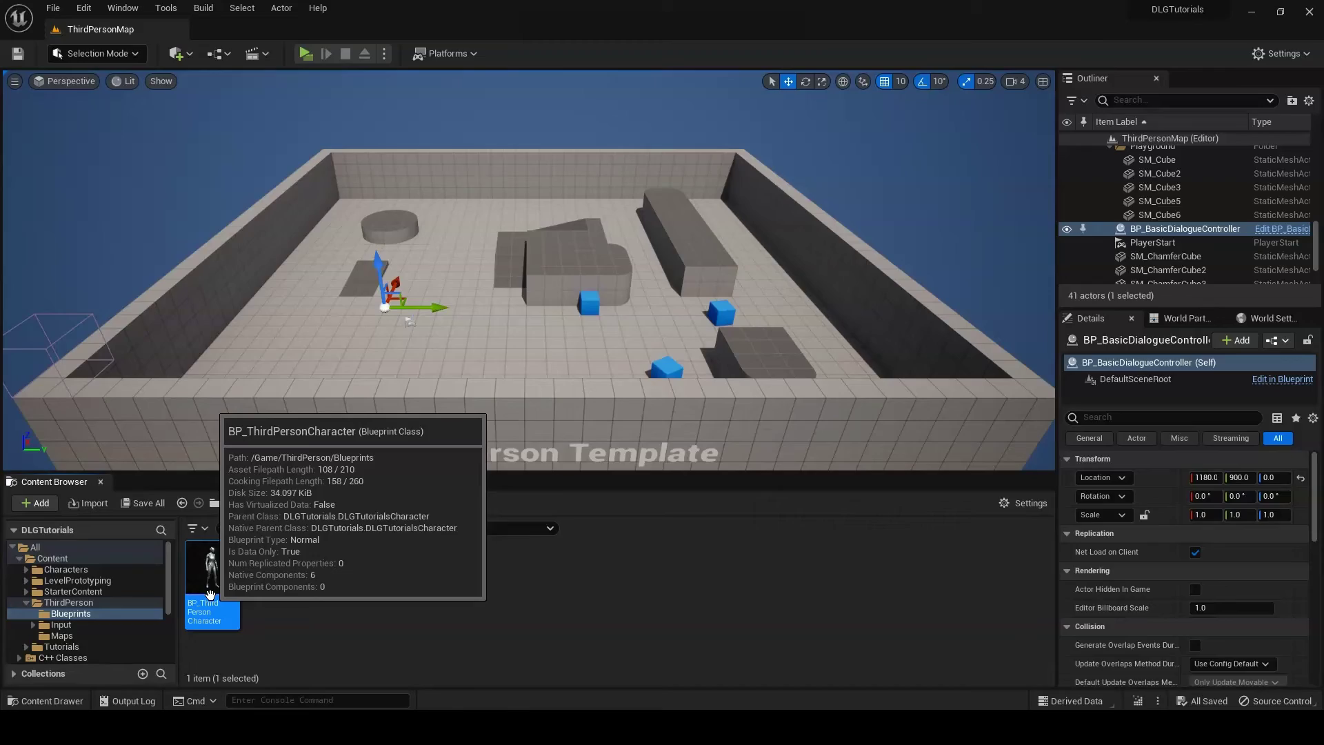
double_click(210, 595)
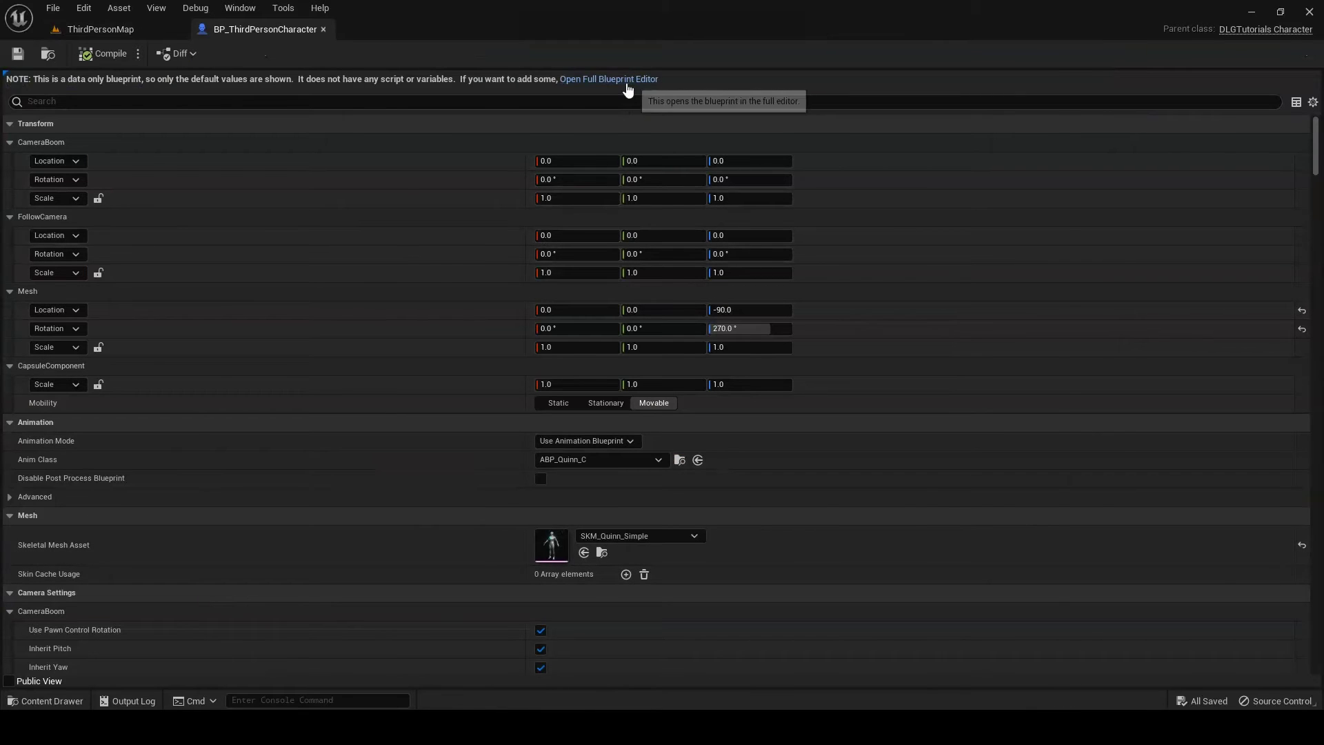
click(627, 83)
click(34, 97)
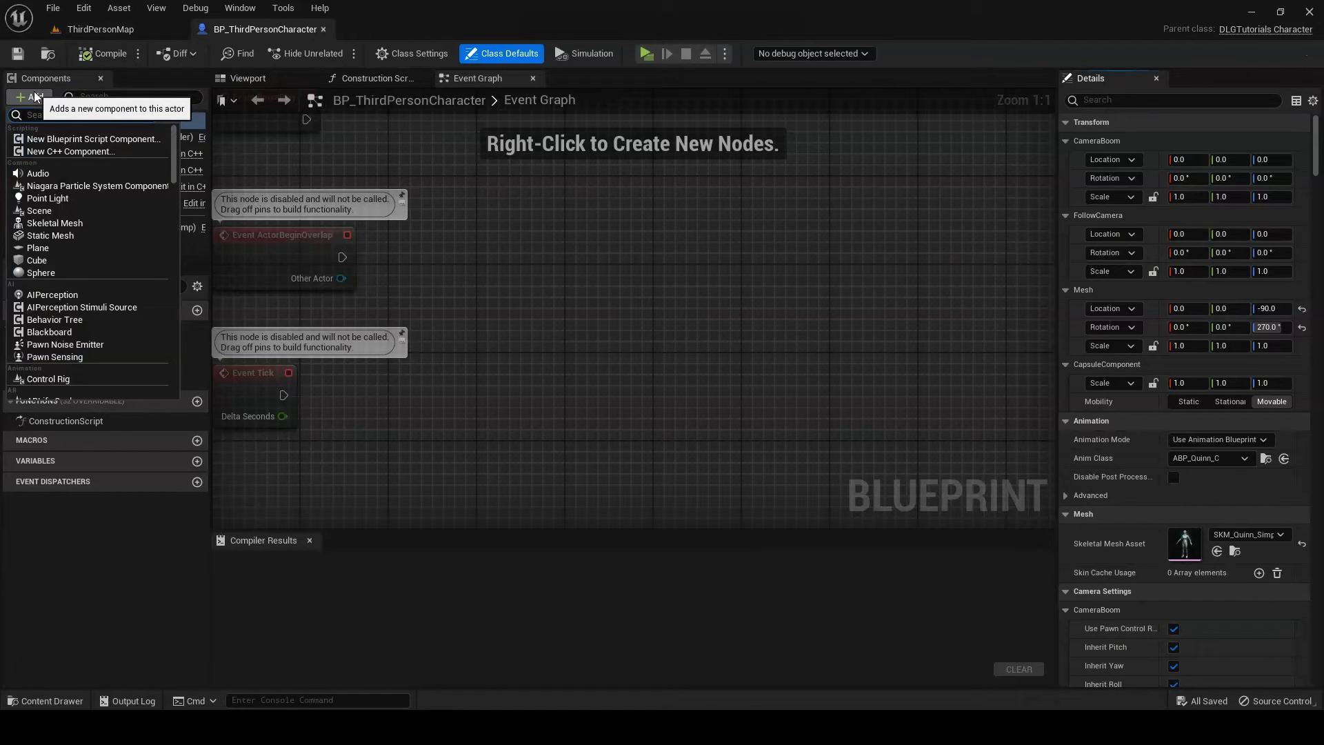
text(sp)
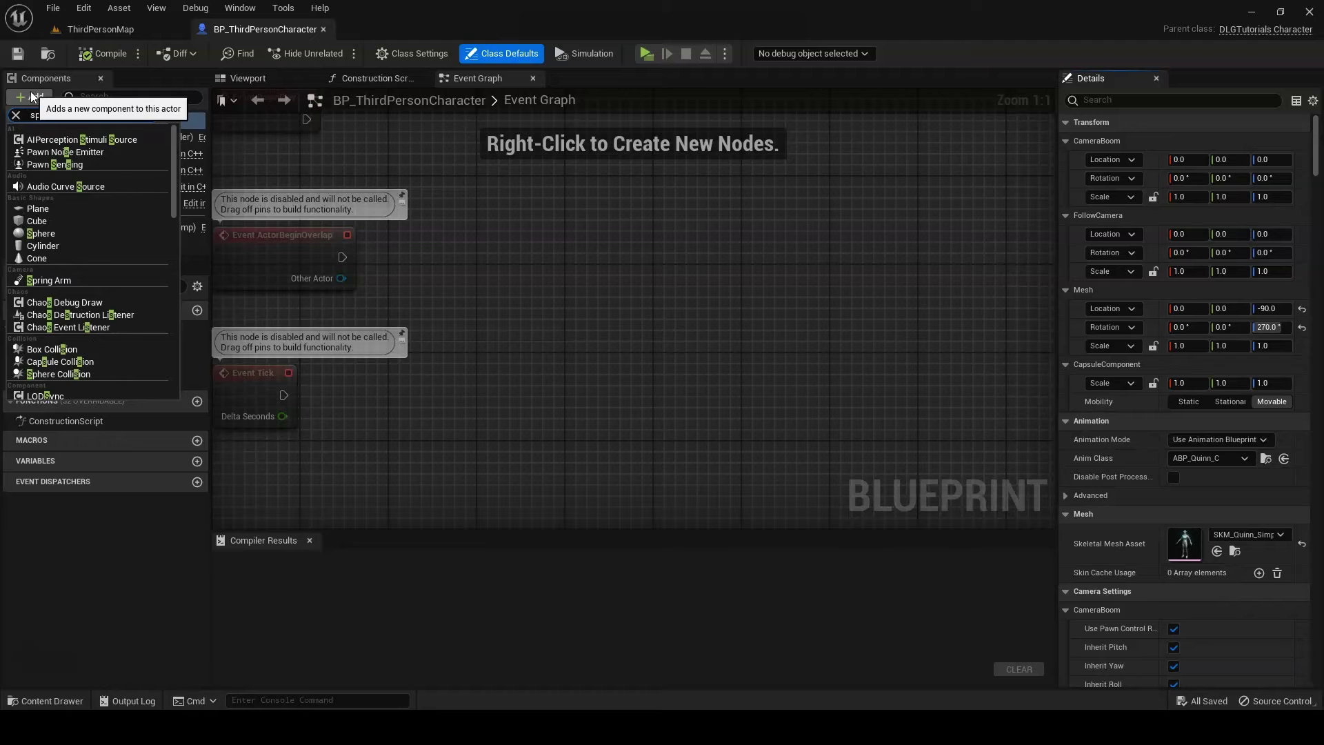
text(eaker)
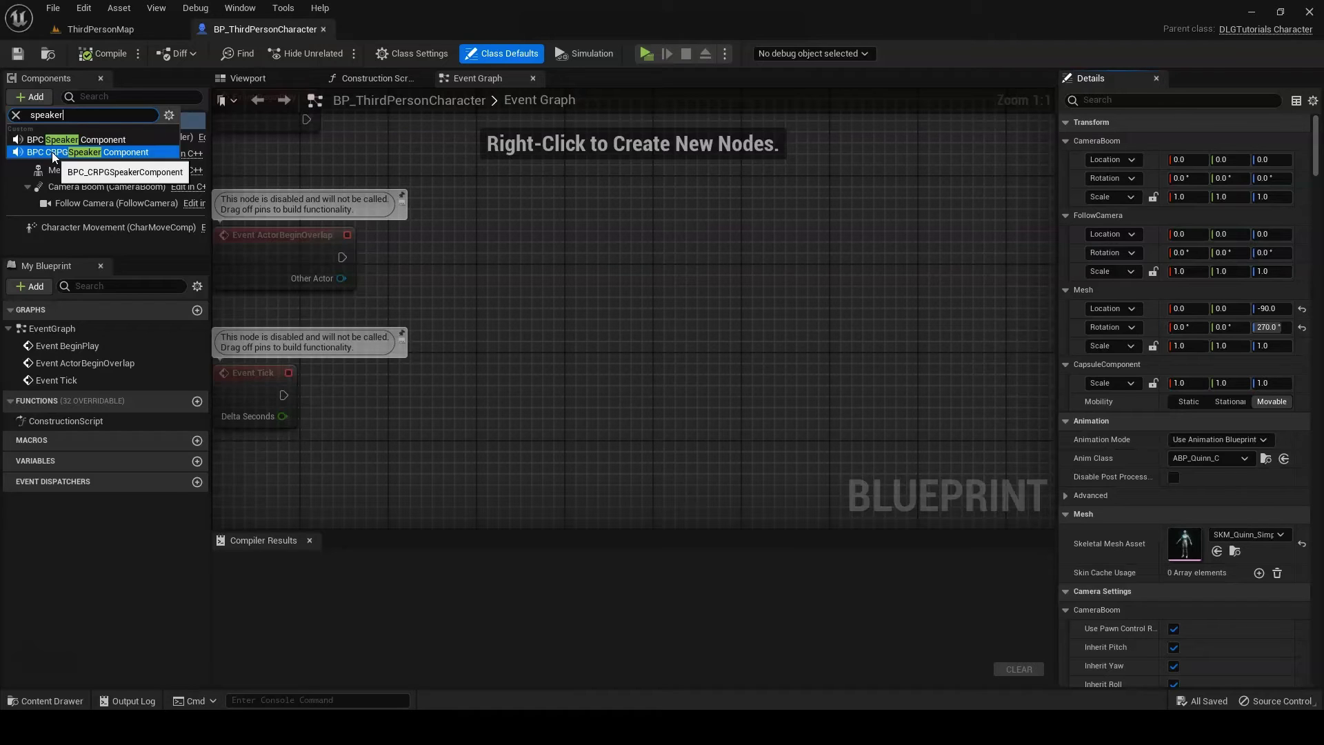
click(59, 142)
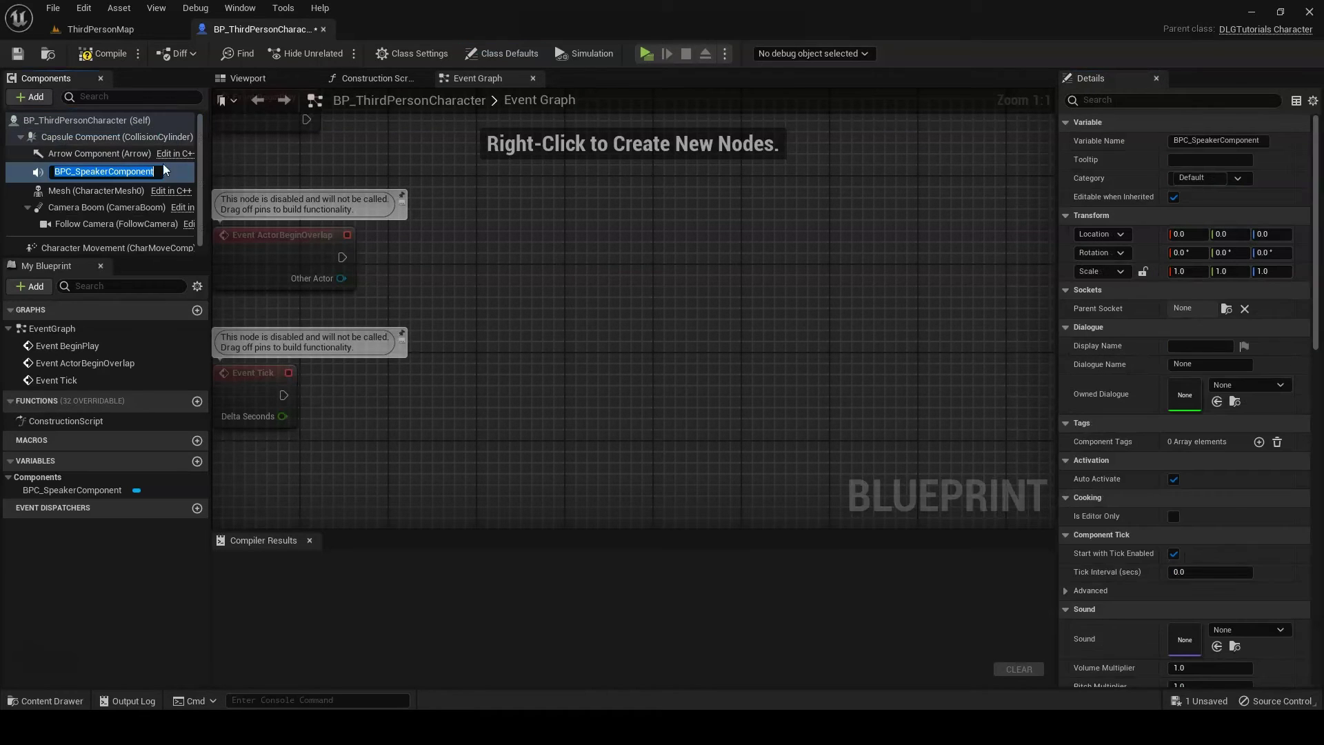
key(Return)
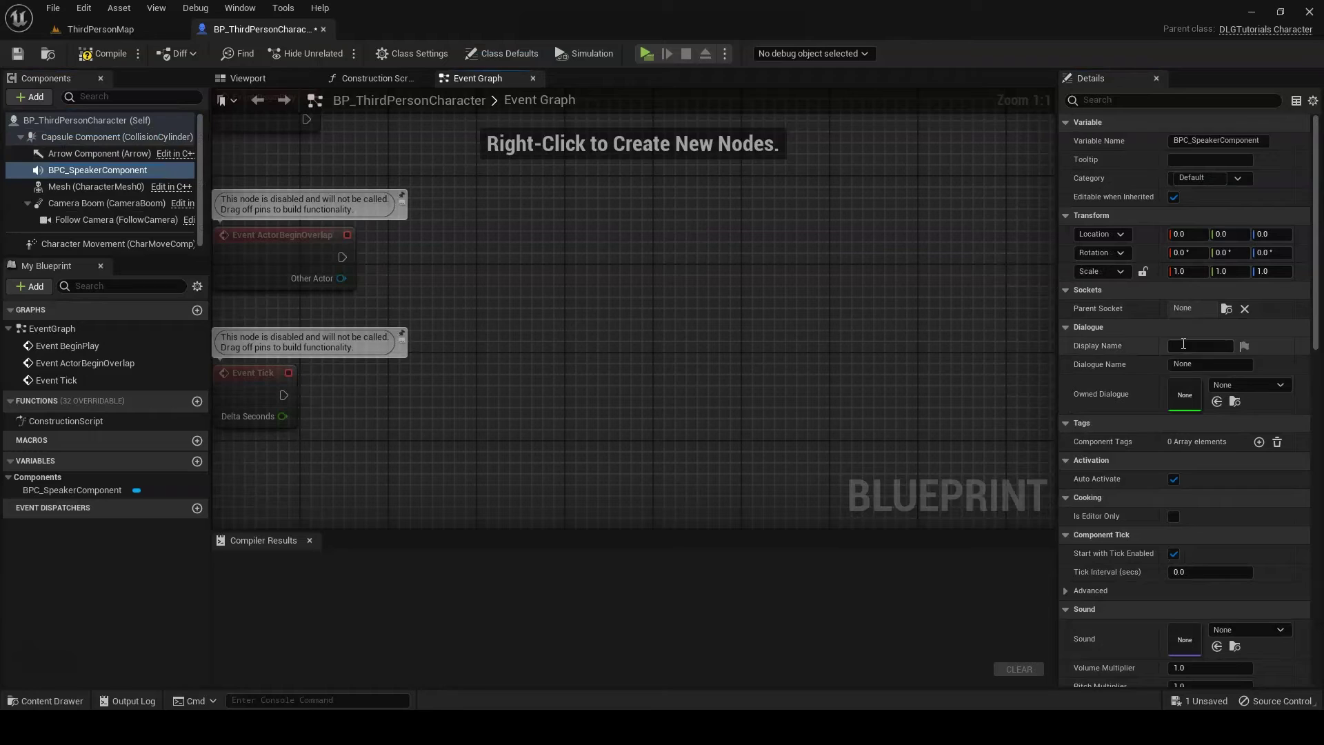
Set the speaker's Display Name to You and Dialogue Name to Player, then compile and save
click(1190, 344)
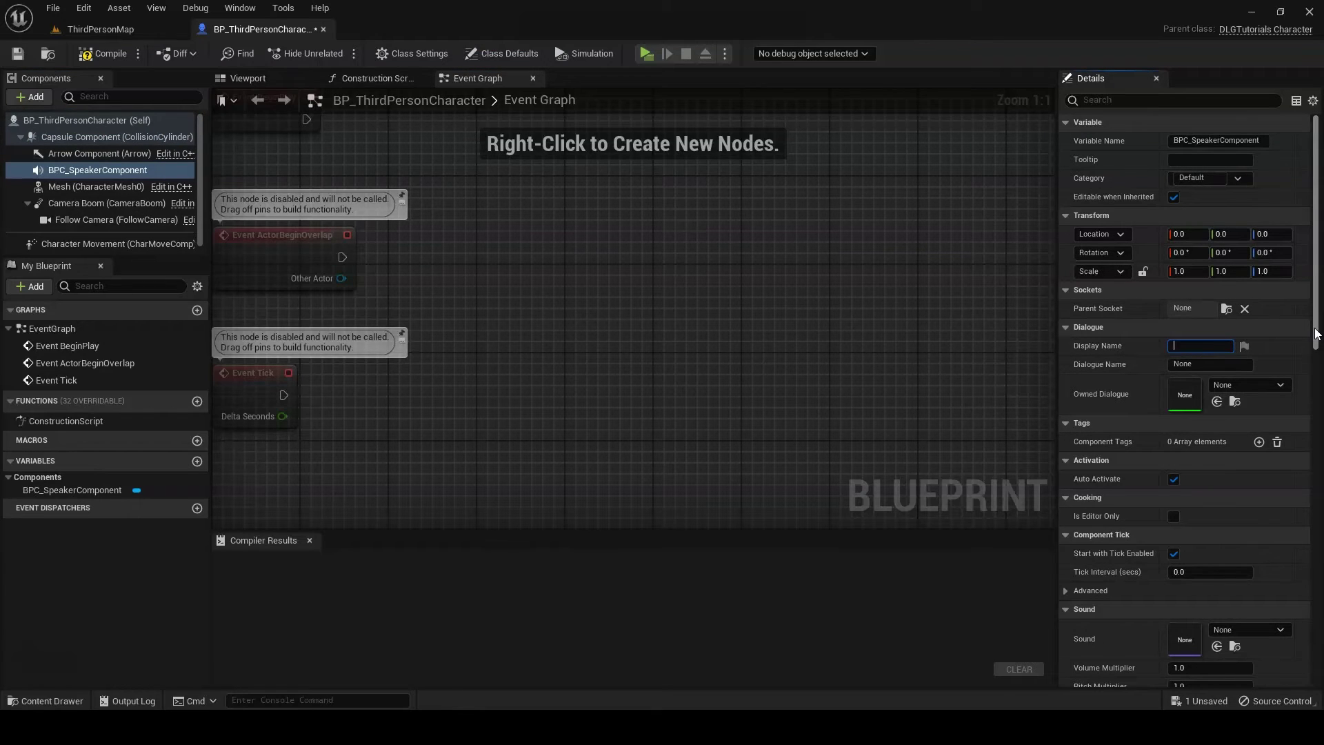
text(You)
key(Tab)
text(Pla)
text(yer)
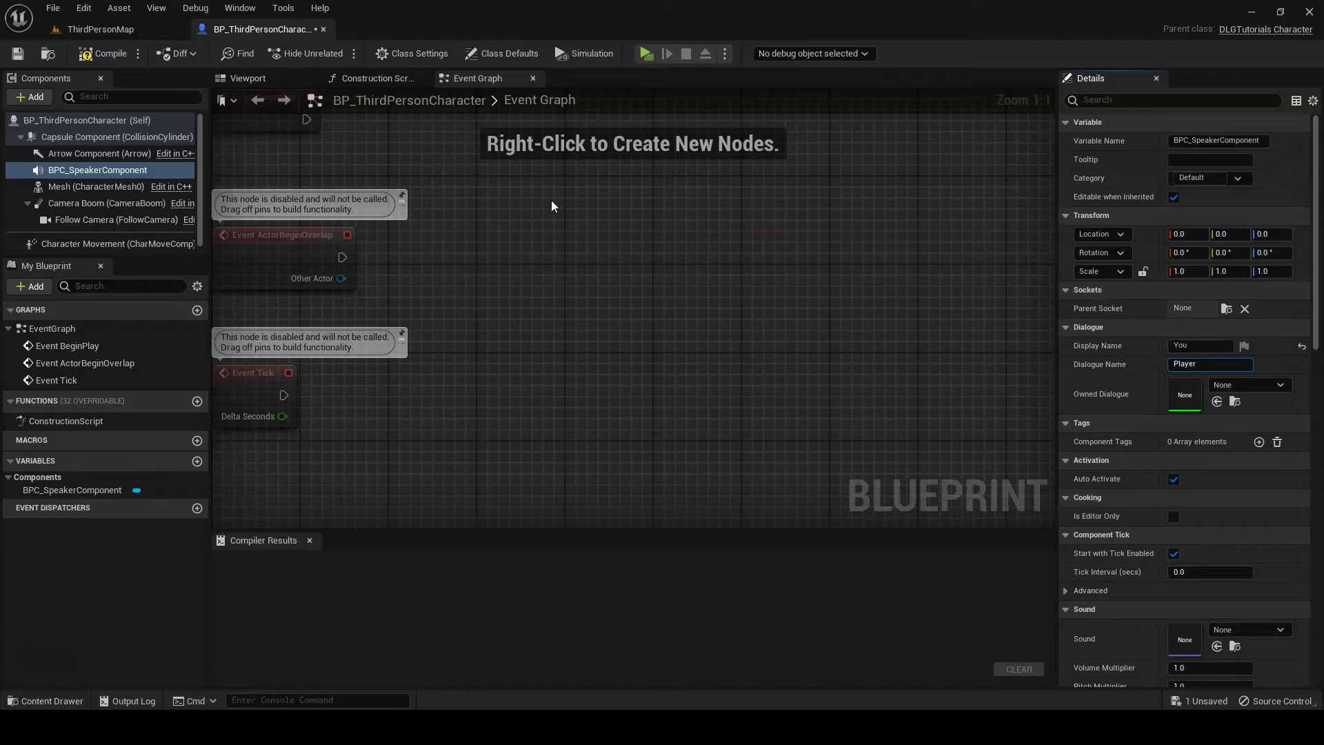
click(102, 53)
click(15, 55)
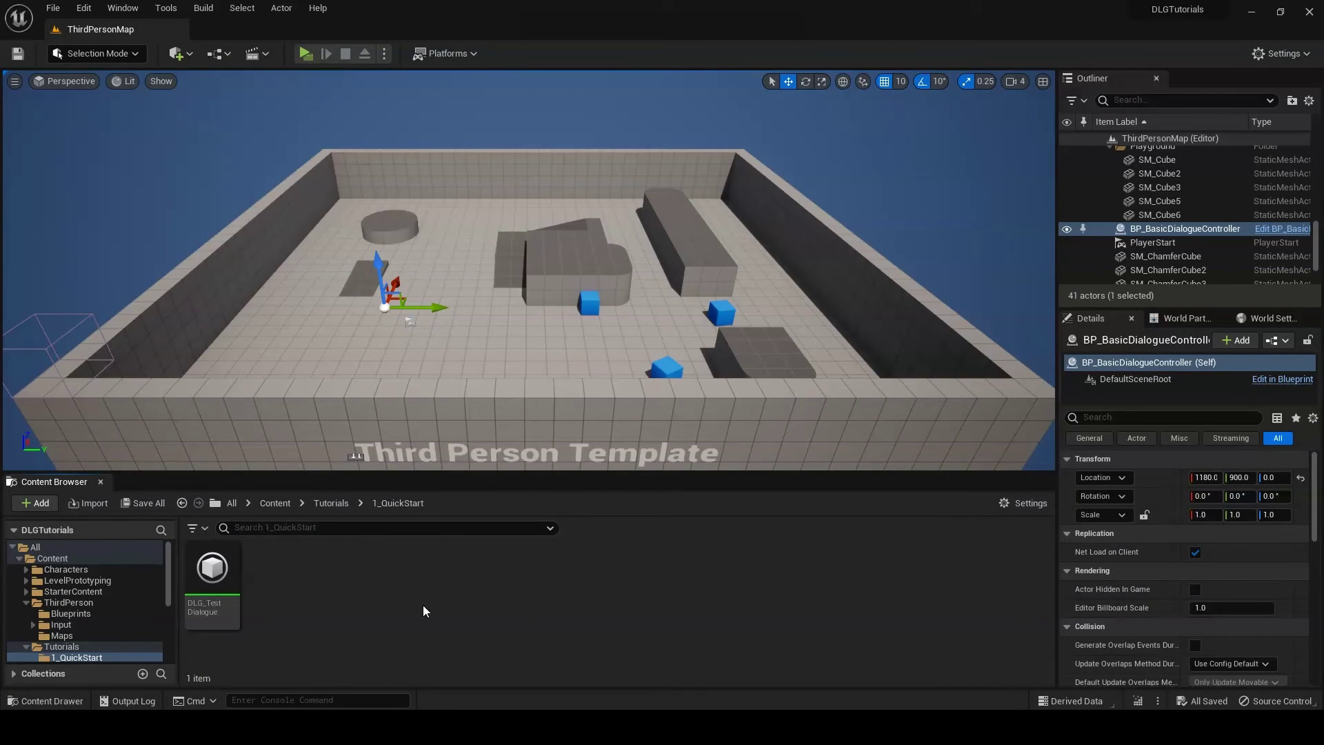
Create an Actor blueprint named BP_NPC in 1_QuickStart and open it
right_click(330, 593)
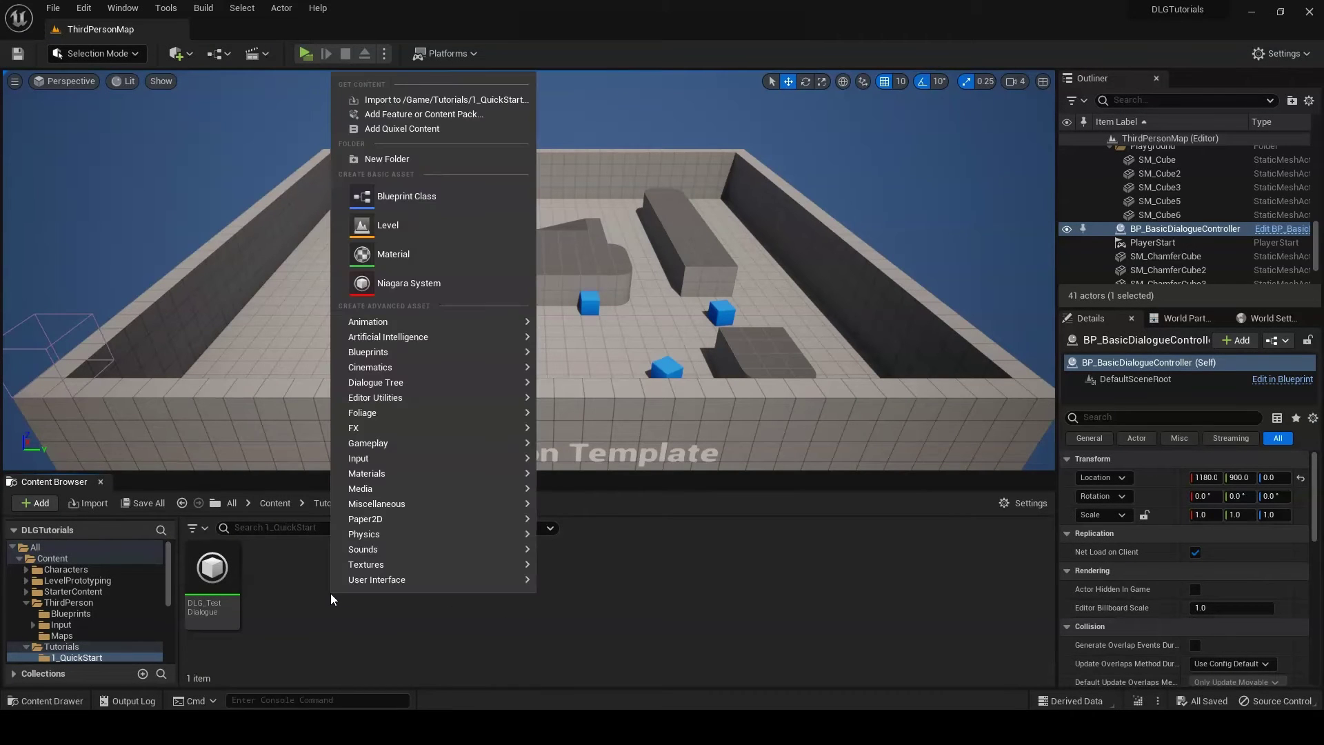
click(433, 200)
click(552, 248)
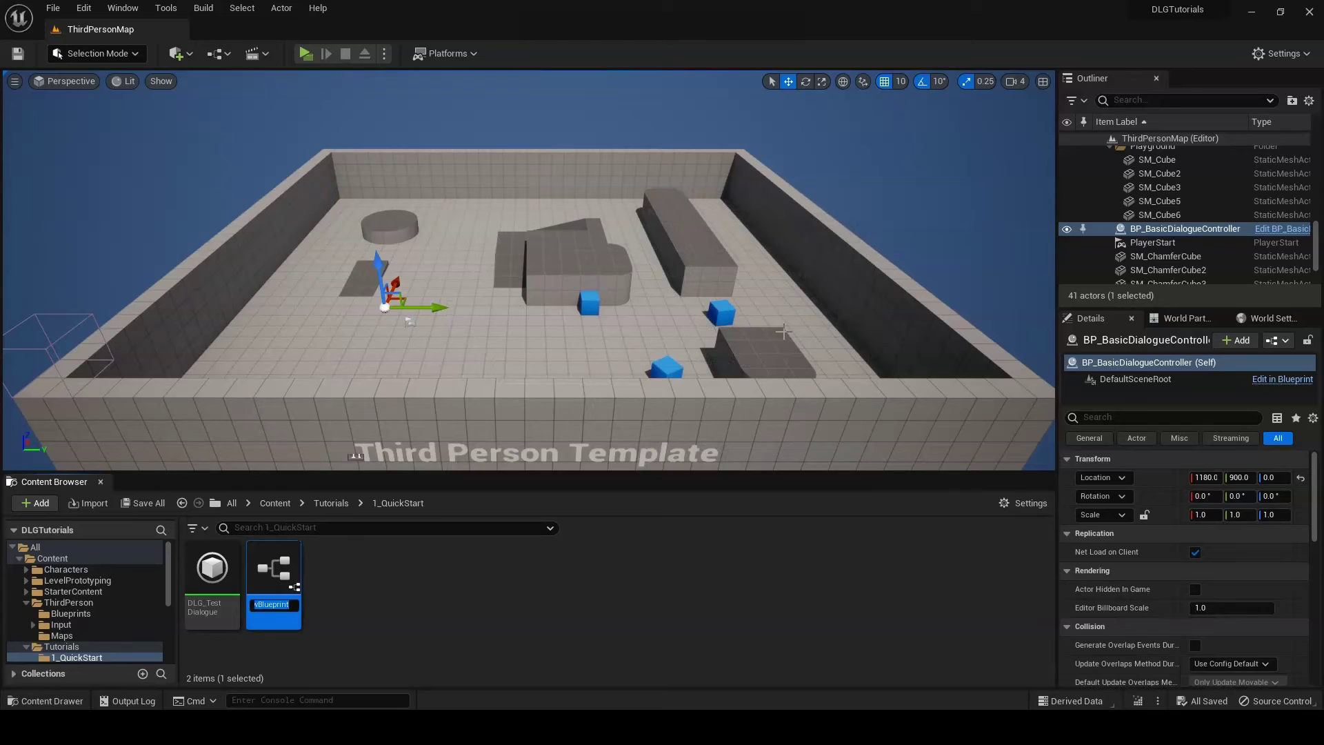
text(BP_NPC)
key(Return)
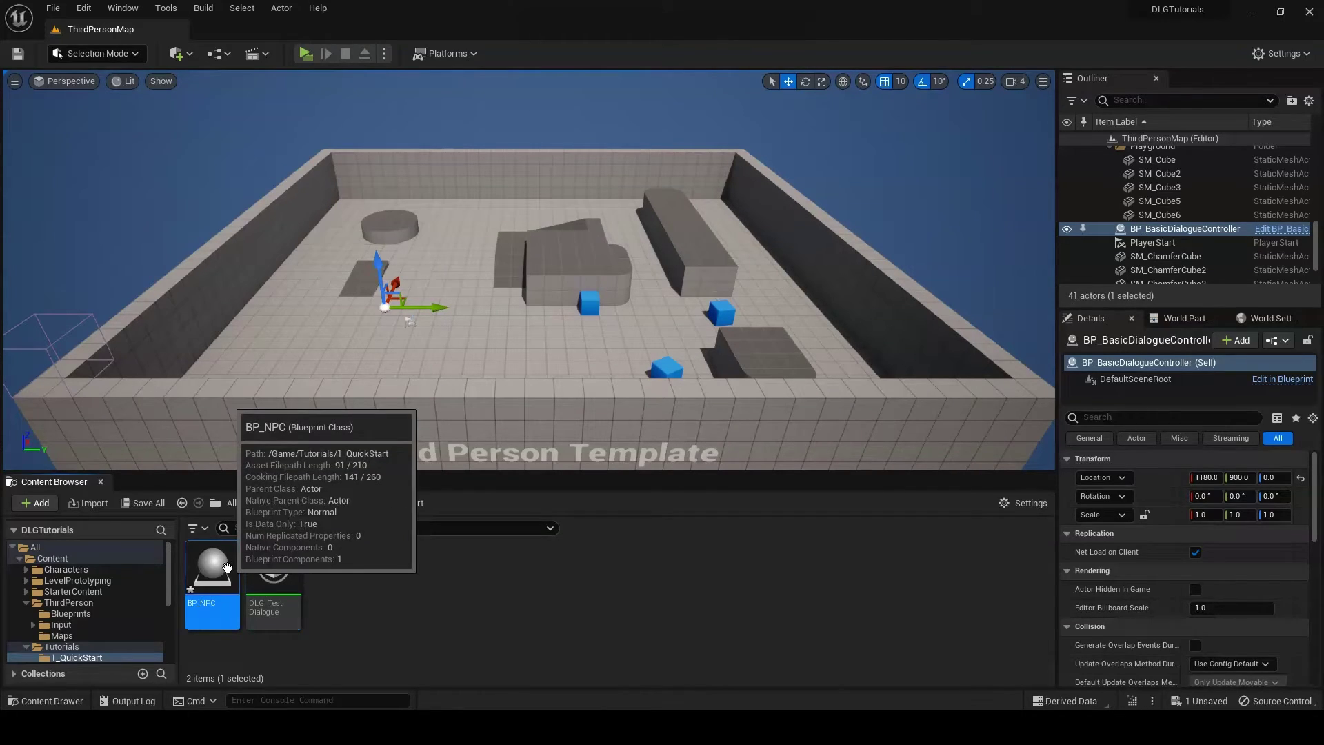
double_click(229, 568)
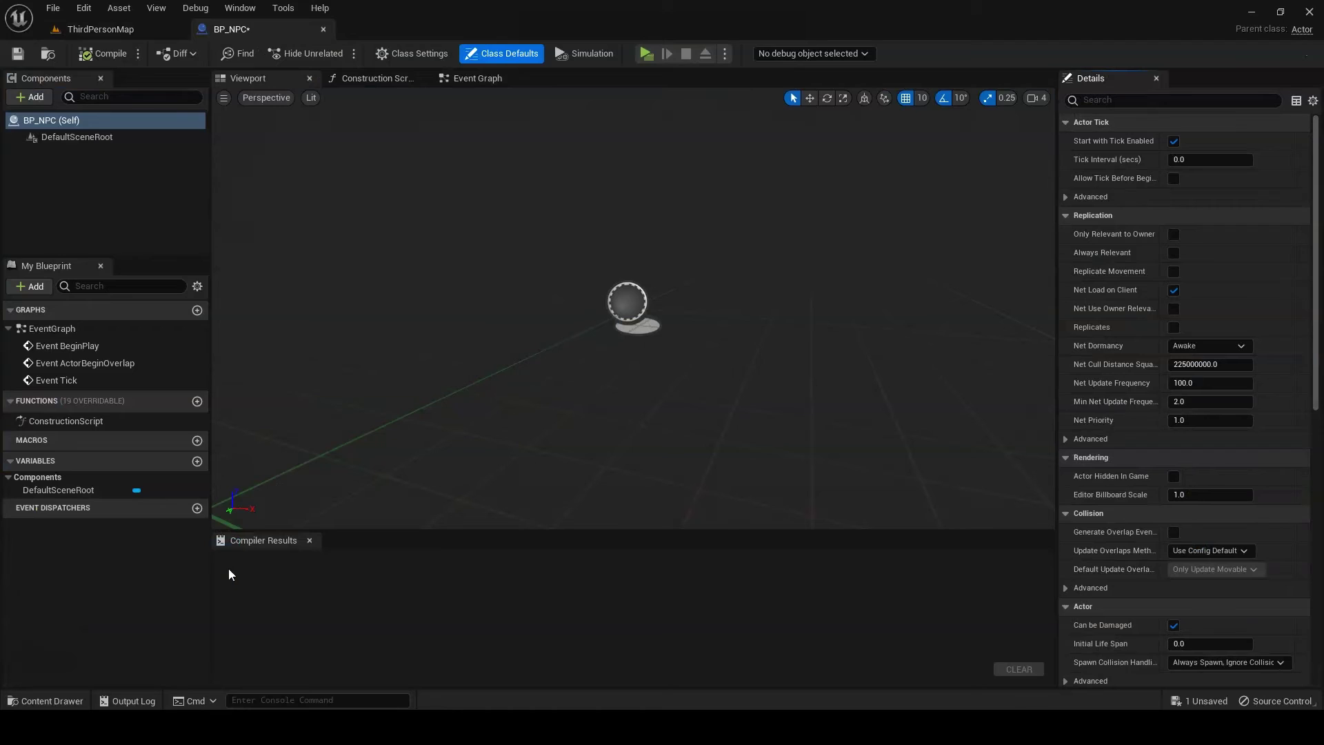
Add a Cube component to BP_NPC and give it the orange BasicAsset01 material
click(38, 96)
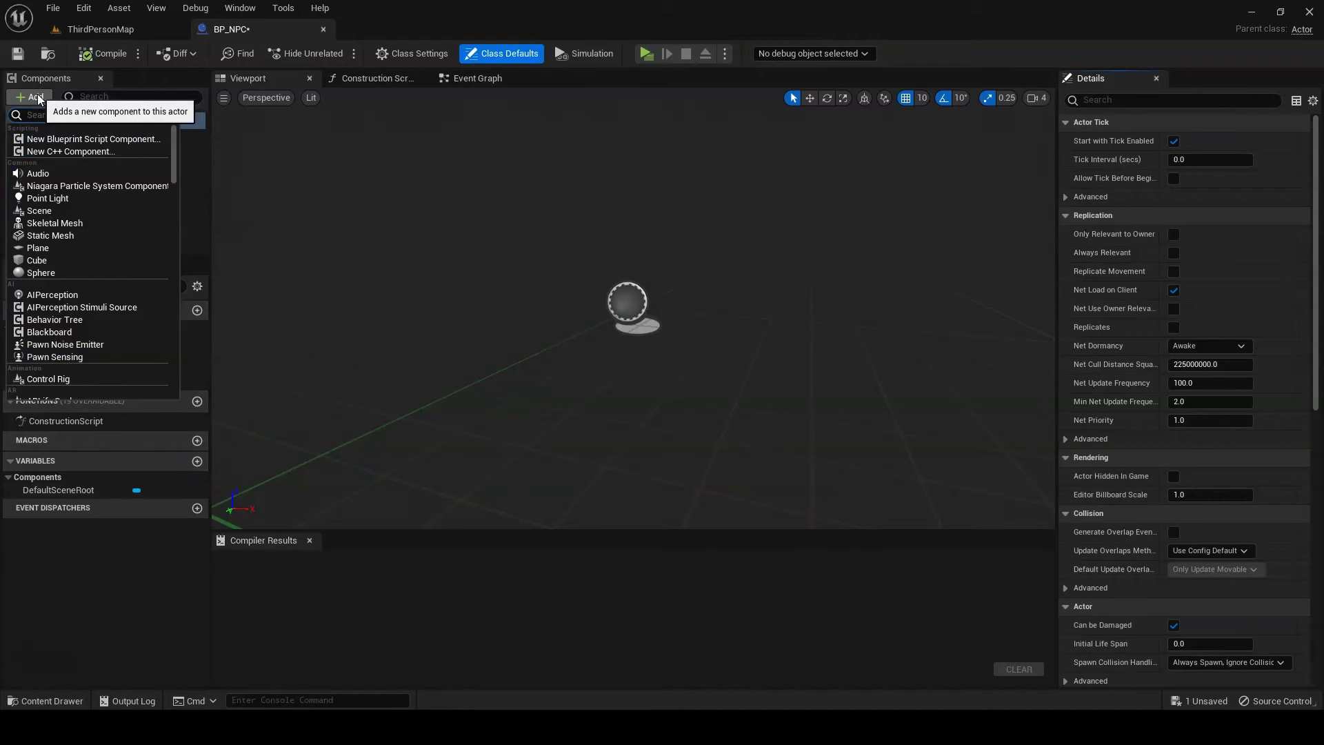
click(52, 259)
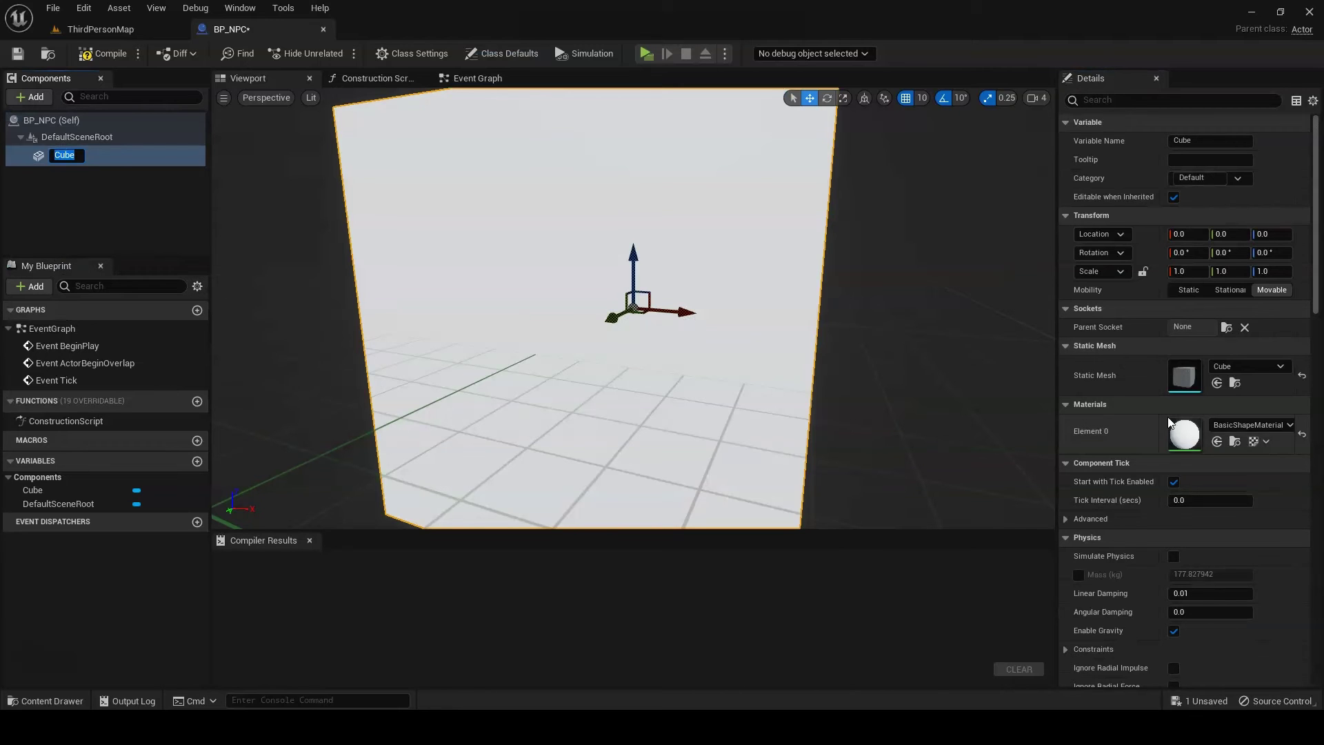
click(1251, 425)
click(1175, 248)
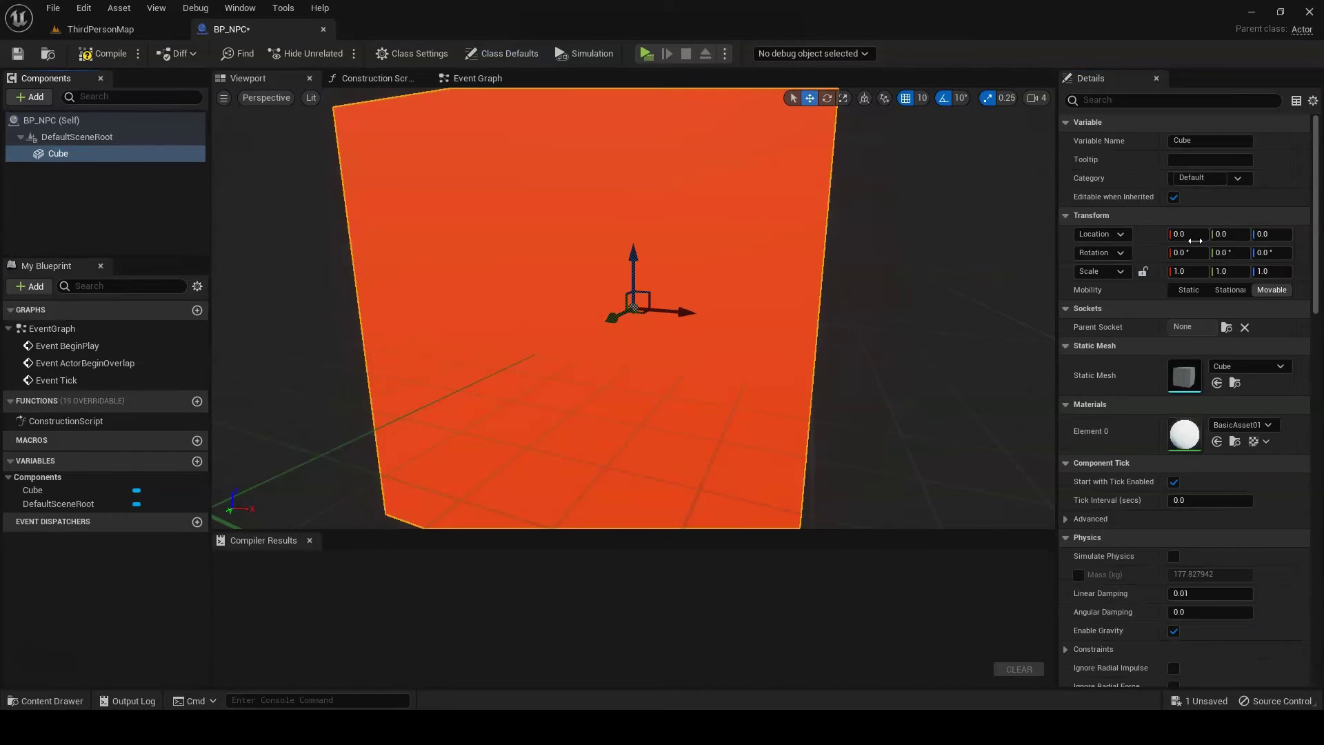
scroll(582, 280, down, 4)
click(77, 137)
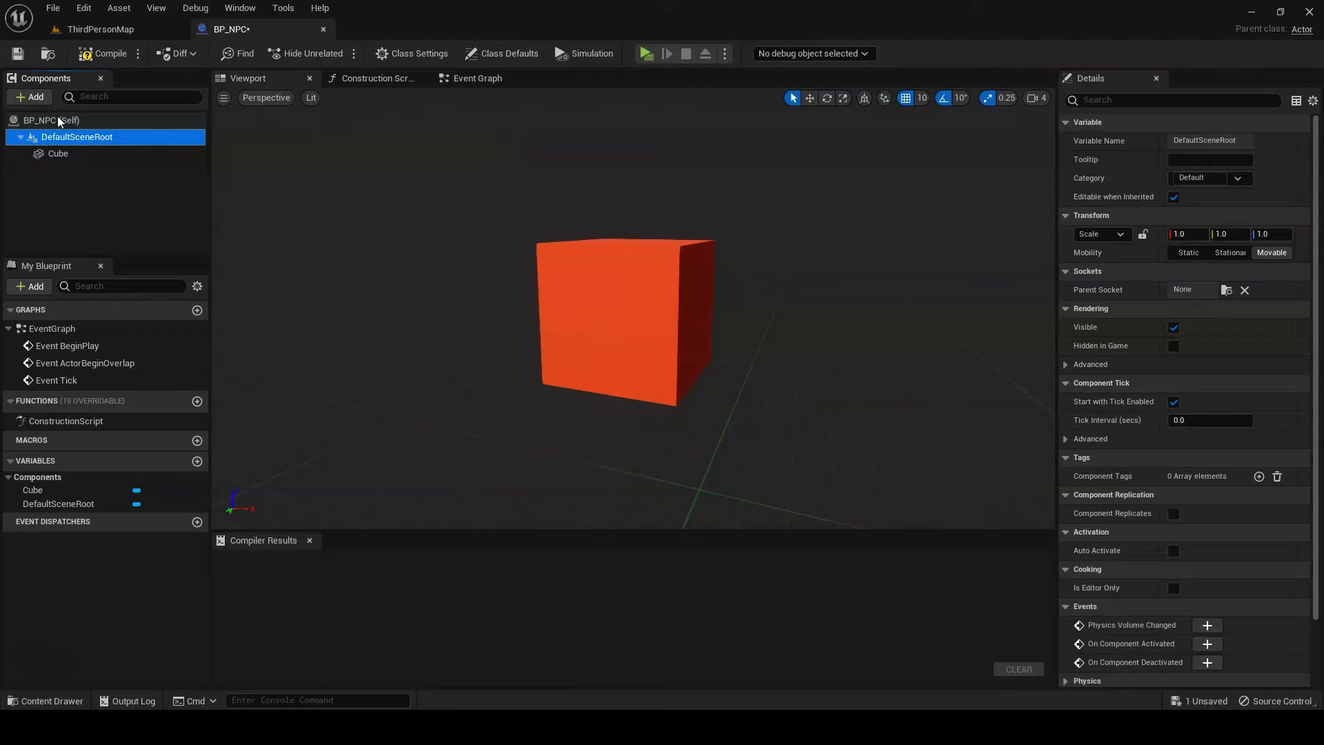
click(31, 96)
Add BPC_SpeakerComponent with display name 'Monsieur Cube', dialogue name 'NPC' and owned dialogue DLG_TestDialogue
text(speak)
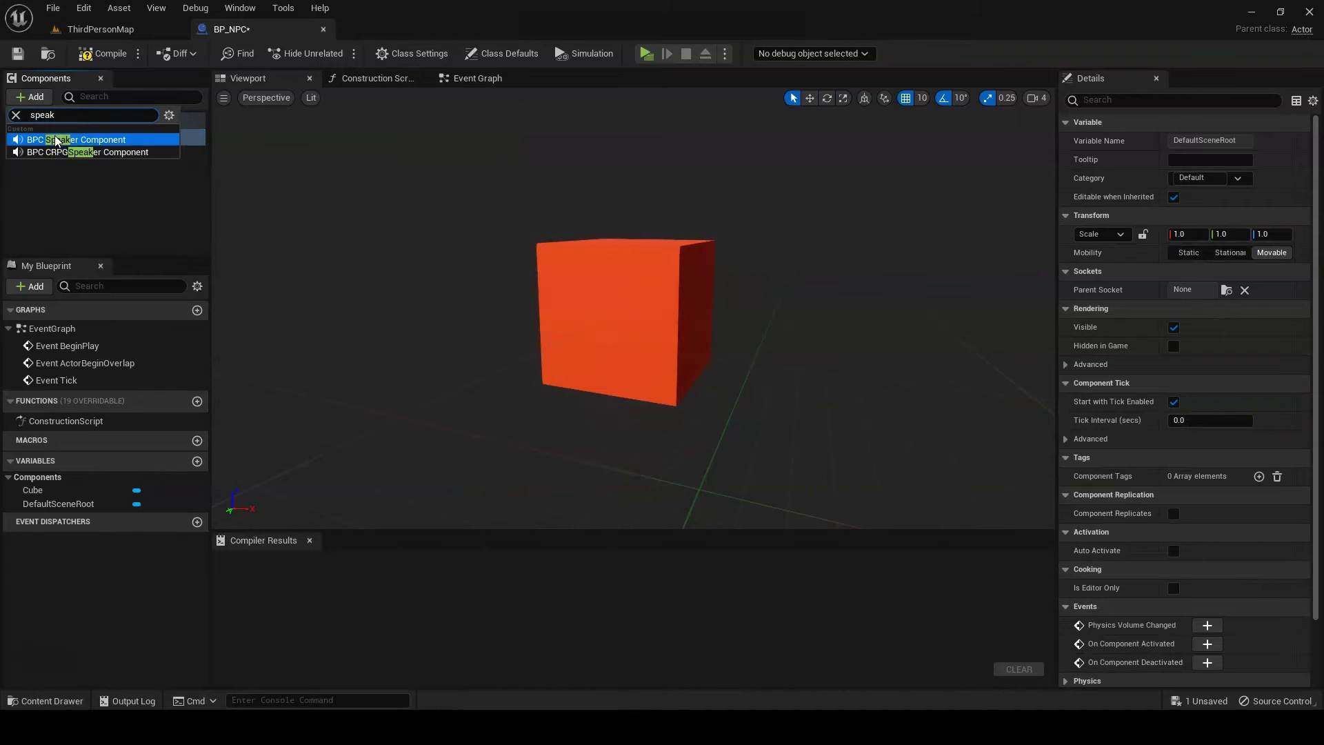
click(56, 138)
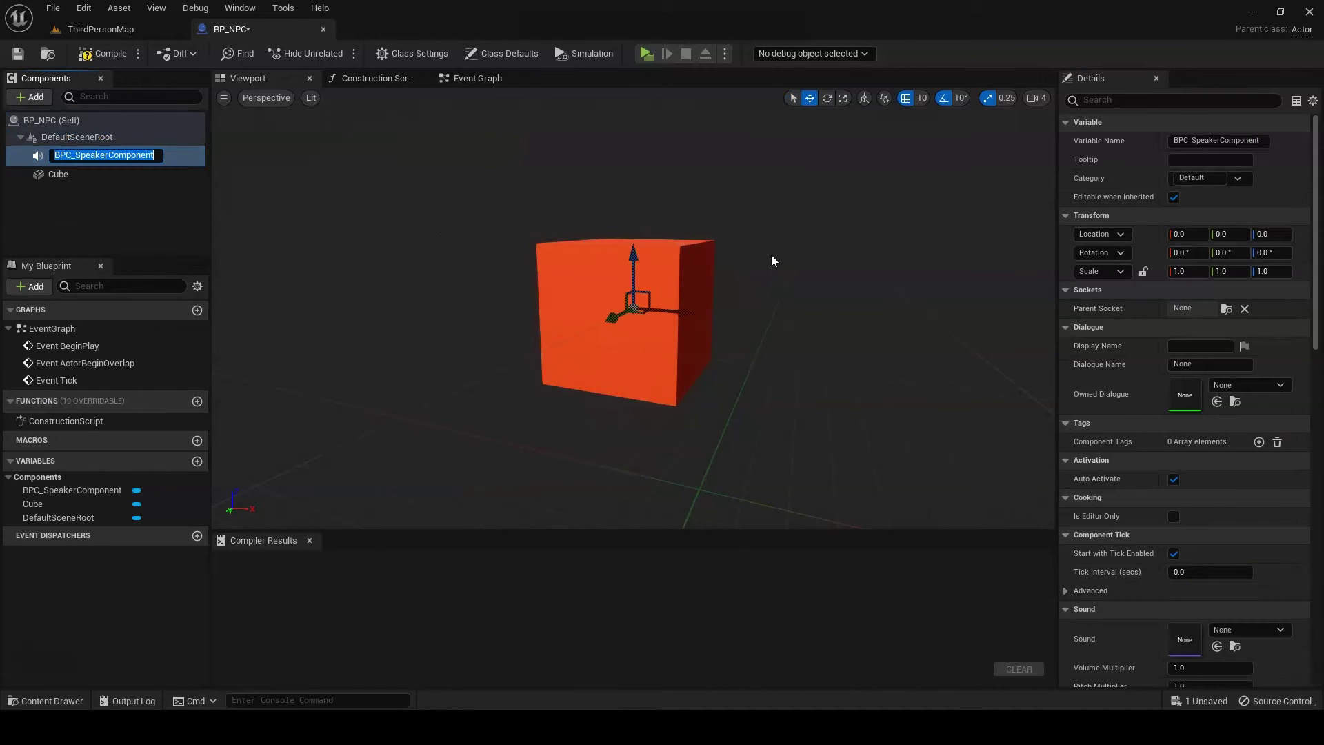
click(1187, 345)
text(Mo)
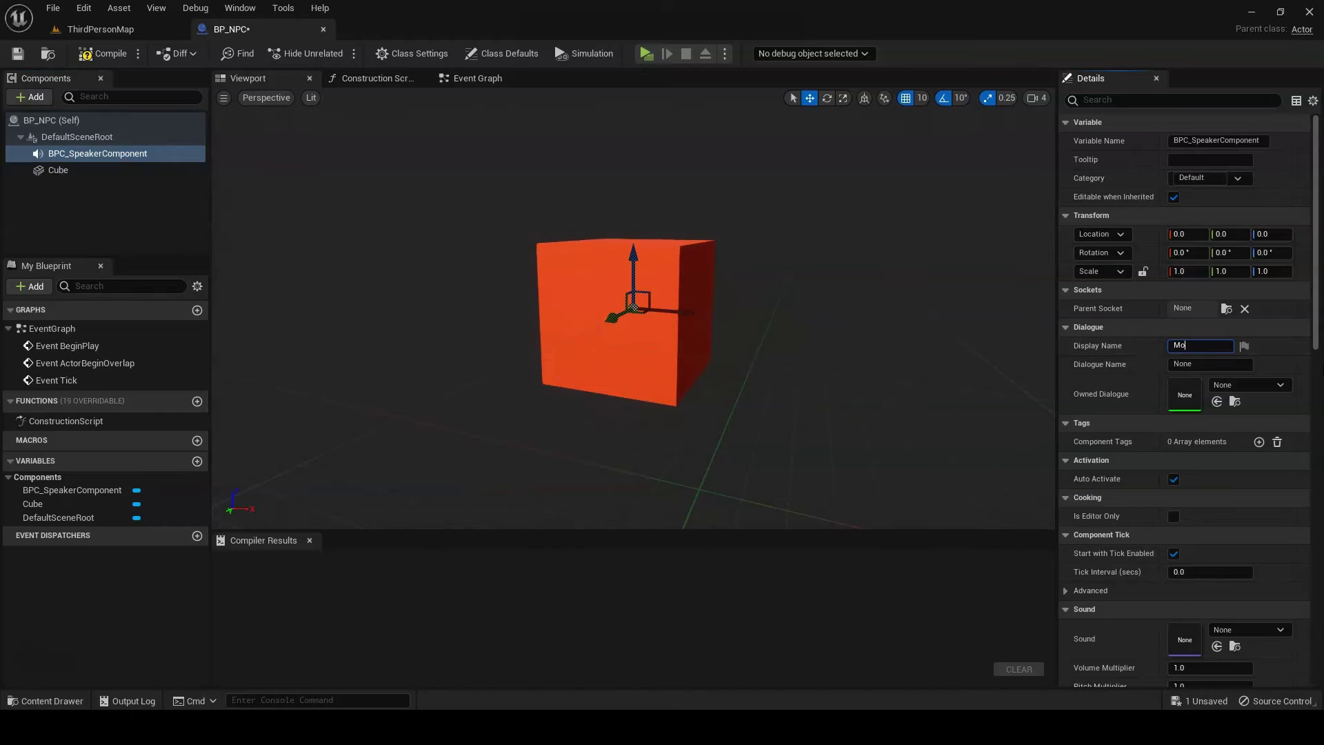
text(nsieur Cube)
click(1223, 363)
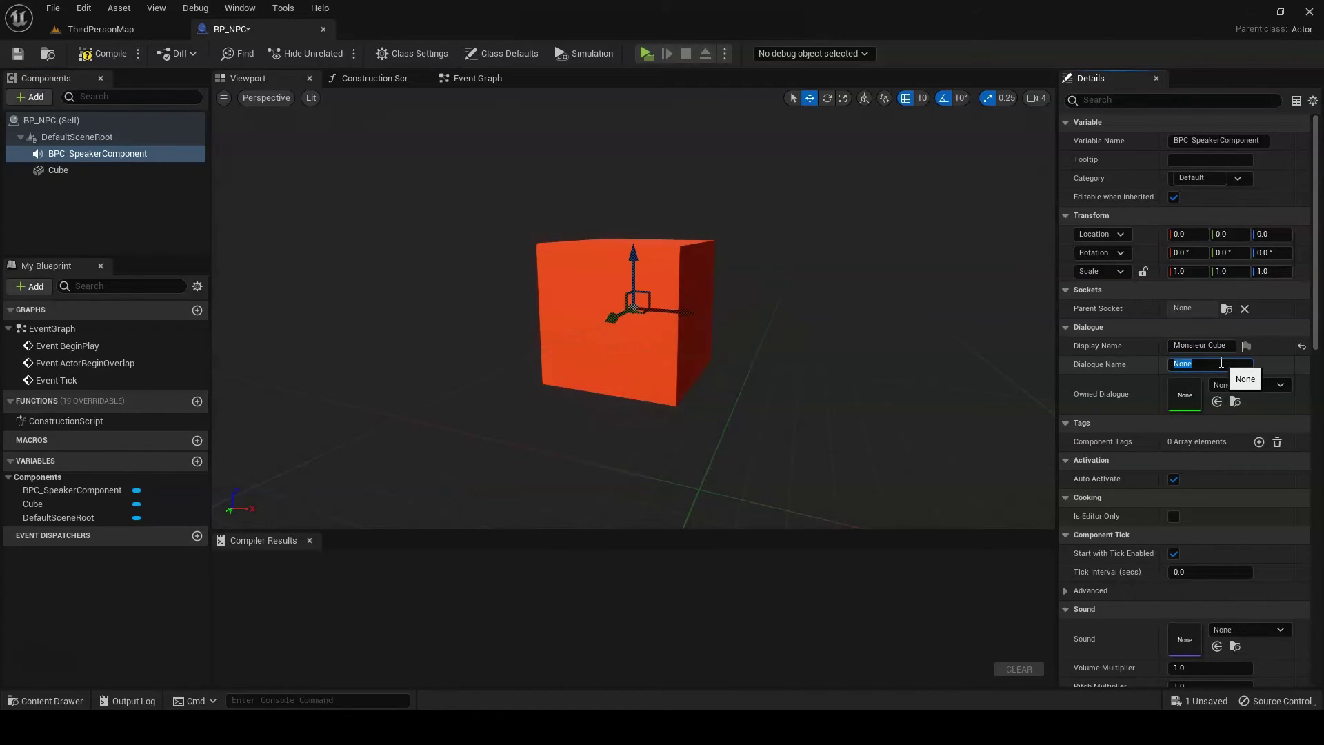
text(NPC)
key(Return)
click(1262, 387)
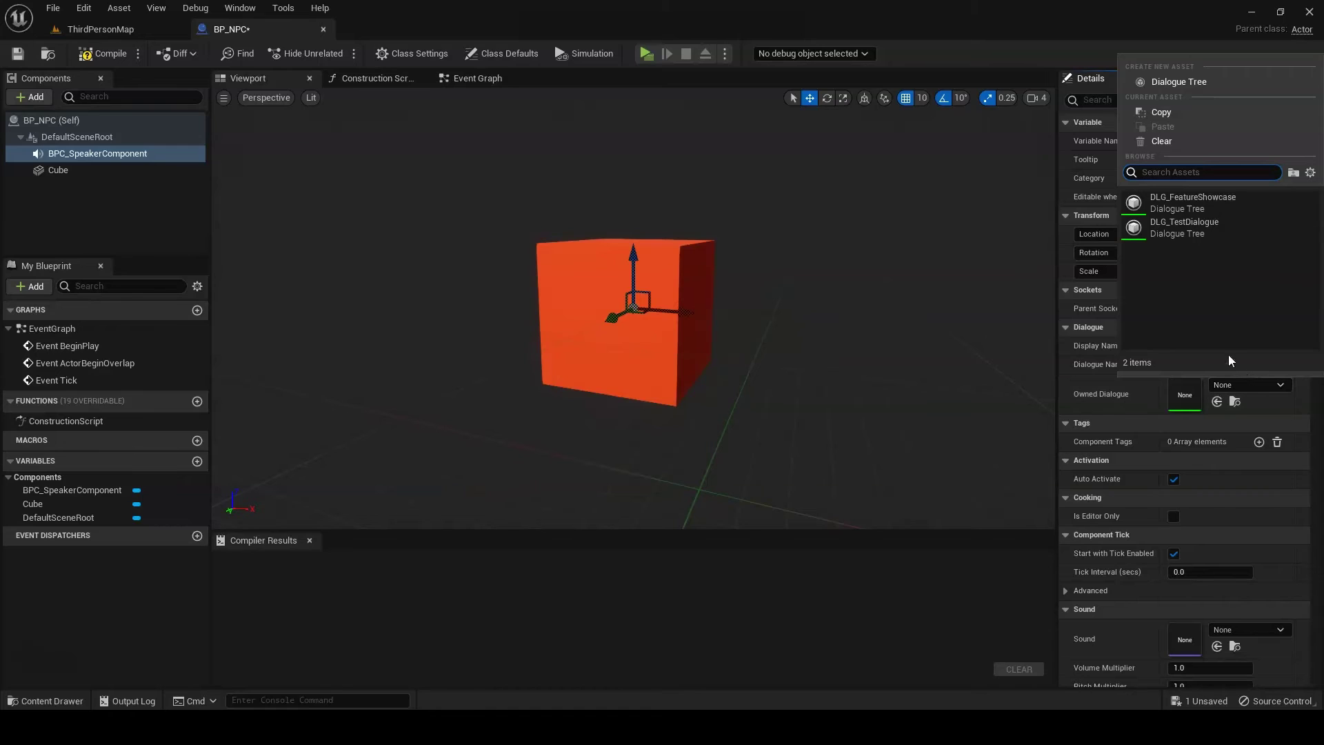
click(1219, 225)
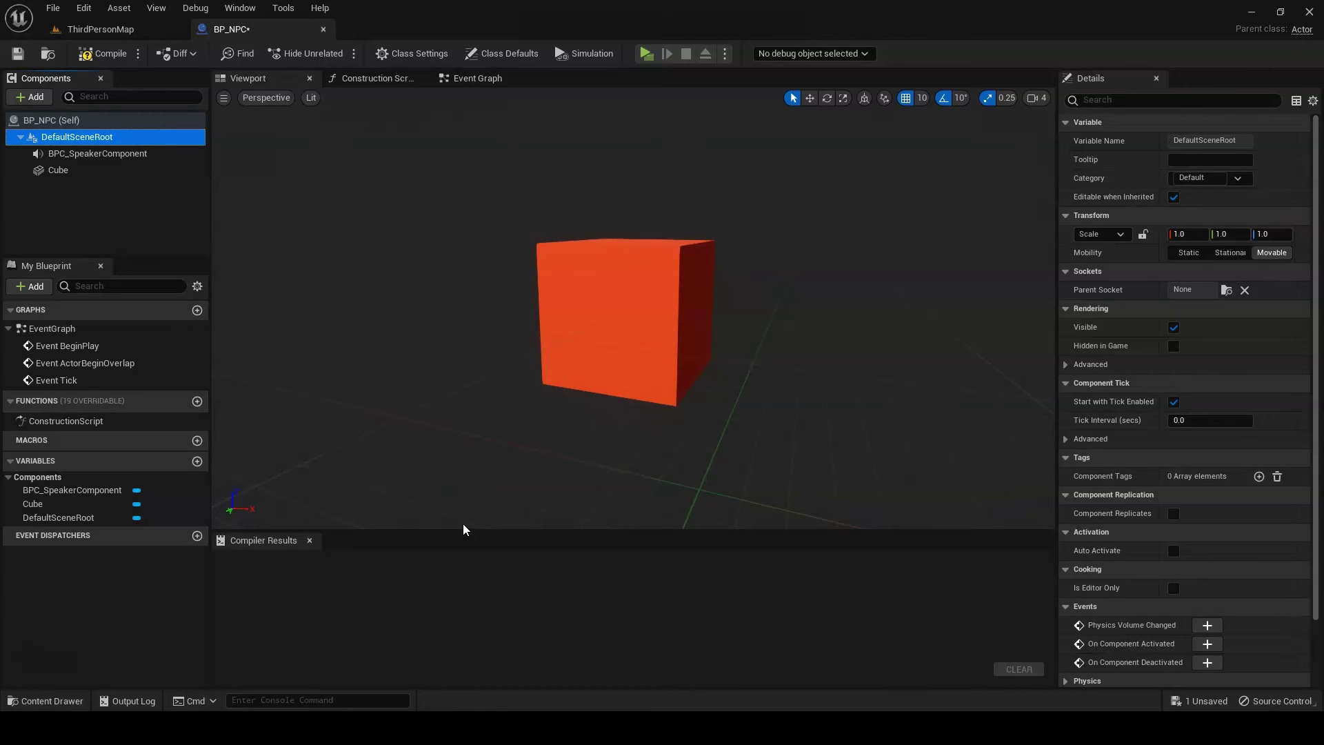
Add a Sphere Collision component to BP_NPC with a trigger radius of 150
click(27, 97)
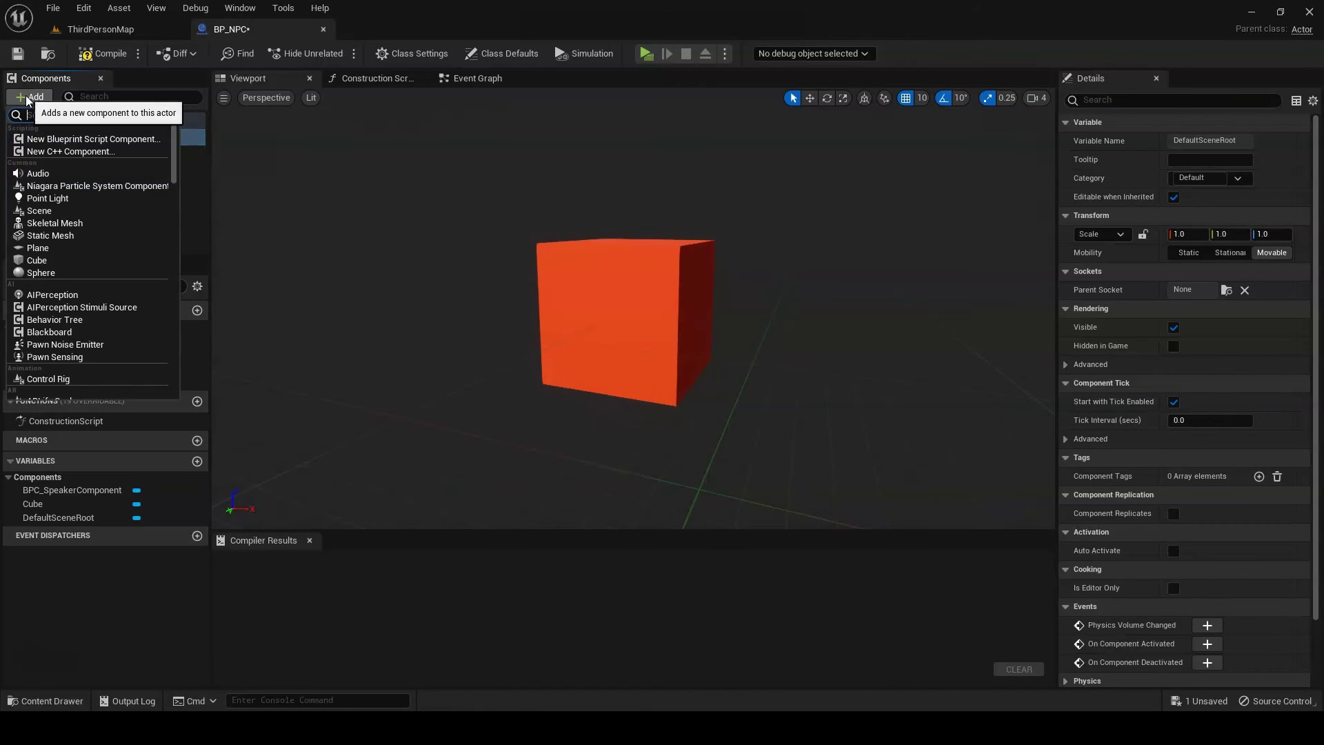
text(sphere)
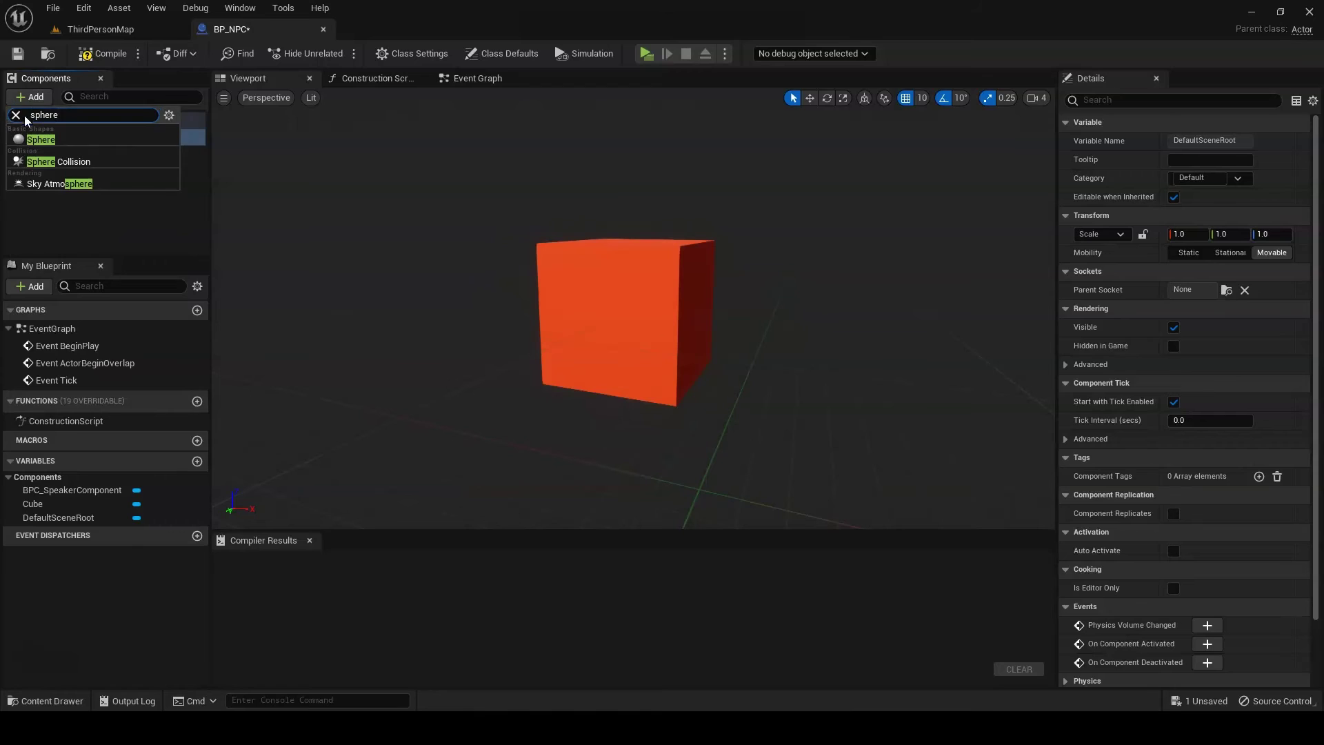
click(38, 161)
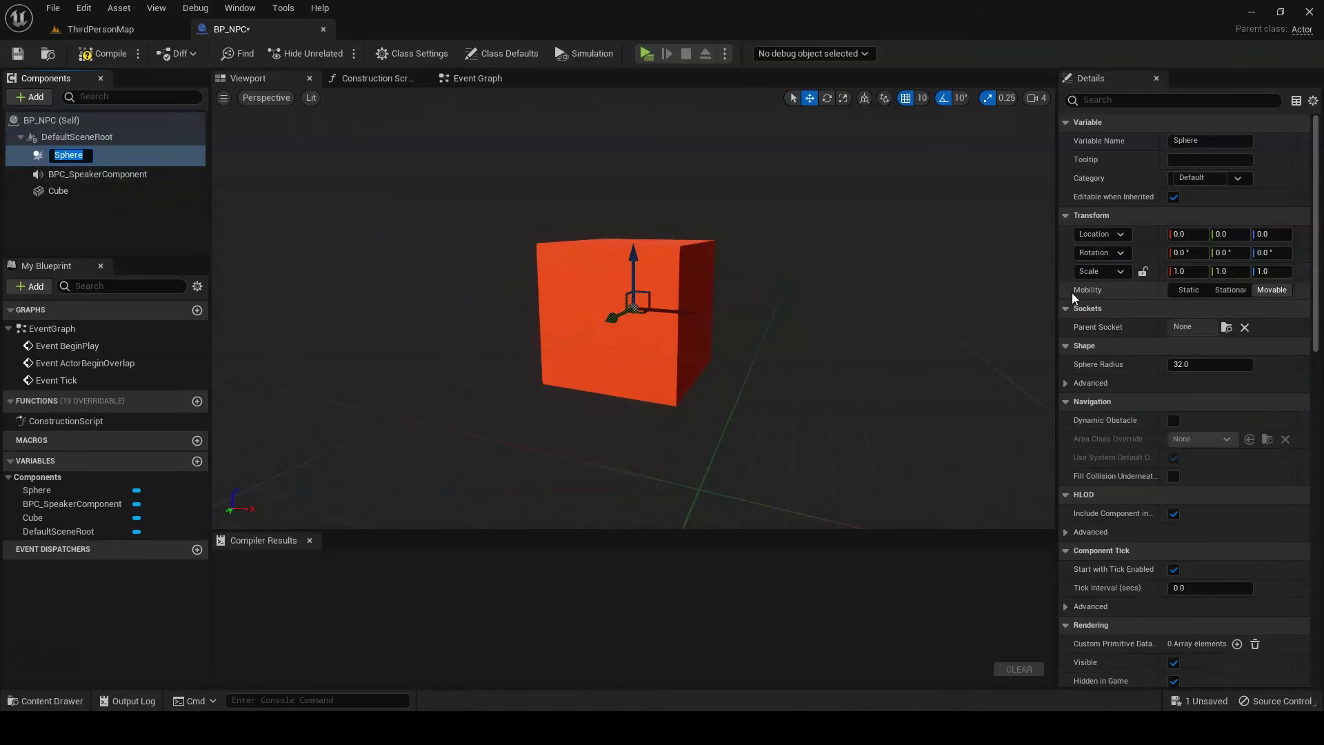
click(1211, 366)
text(150)
key(Return)
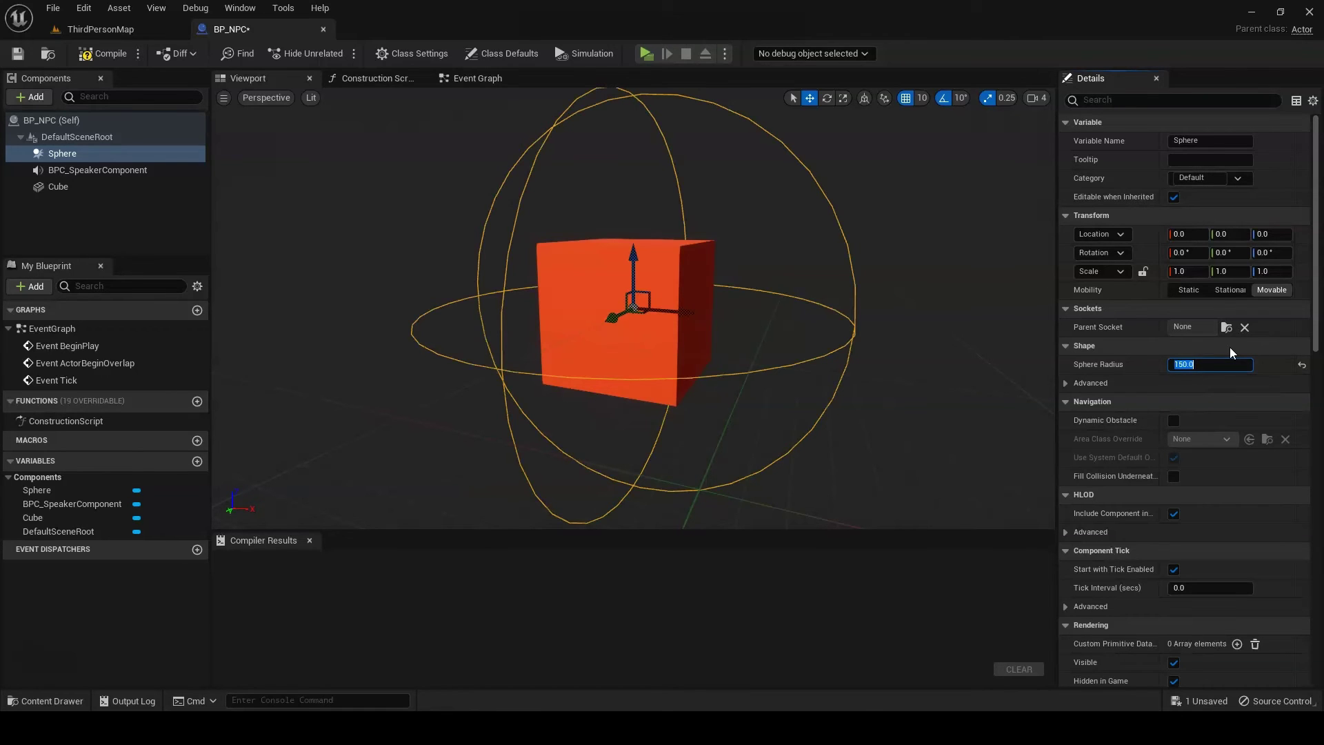
Scroll the Sphere's Details panel down to its Events section
scroll(1232, 353, down, 1)
scroll(1211, 475, down, 1)
scroll(1216, 483, down, 2)
scroll(1218, 488, down, 2)
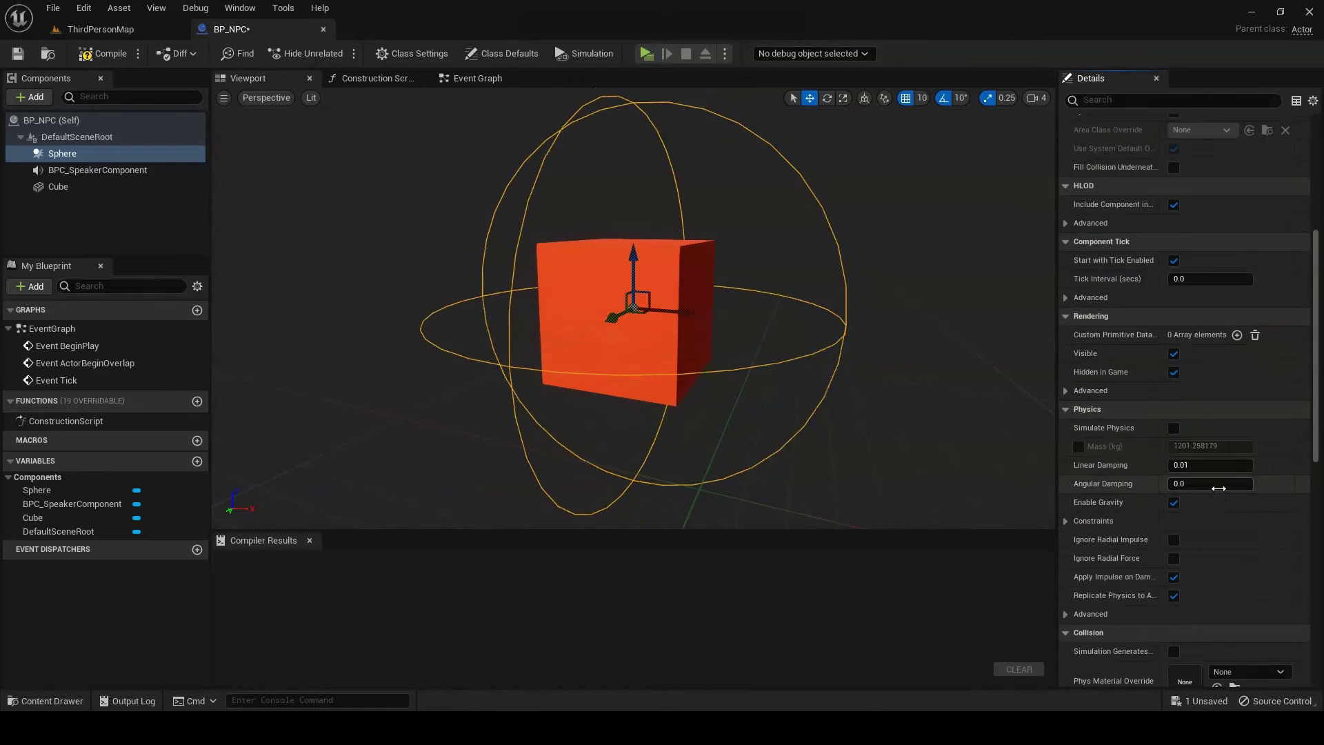
scroll(1219, 489, down, 4)
scroll(1222, 491, down, 4)
scroll(1222, 495, down, 1)
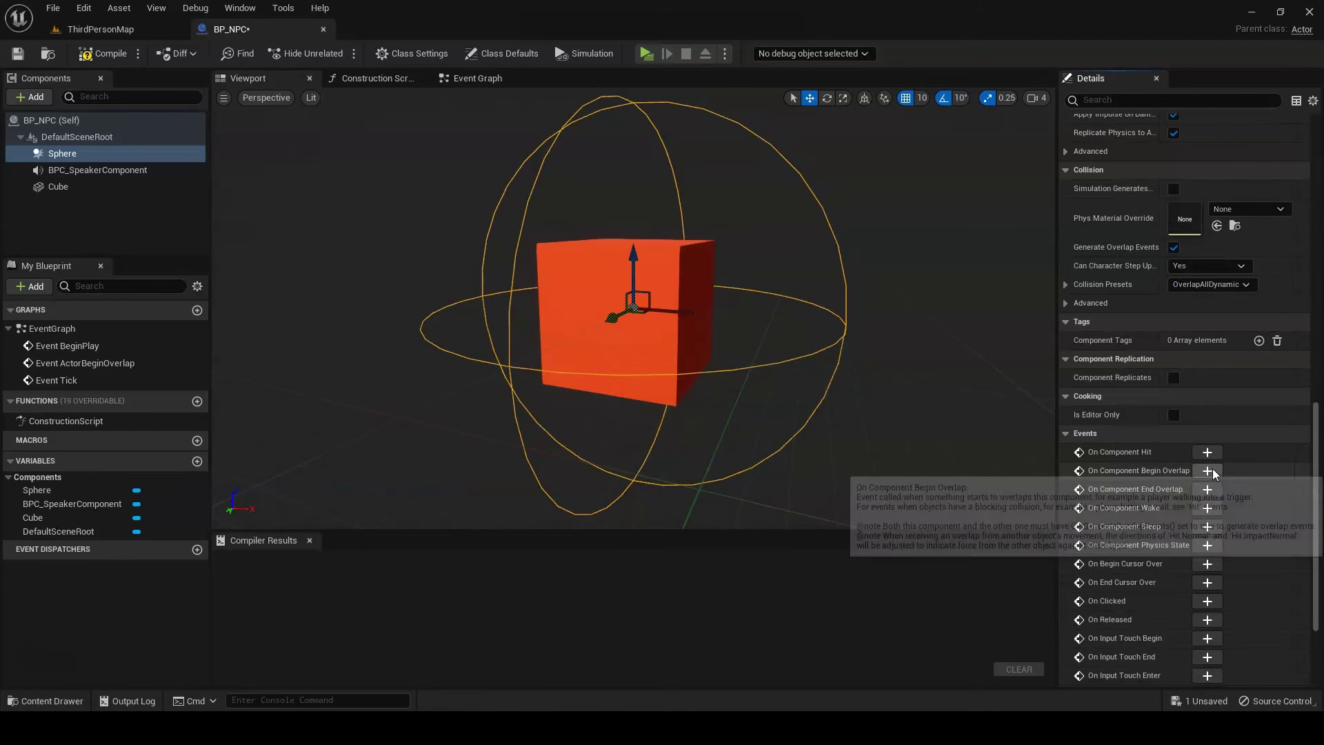
Add the Sphere's On Component Begin Overlap event and get Other Actor's BPC_SpeakerComponent
click(1208, 471)
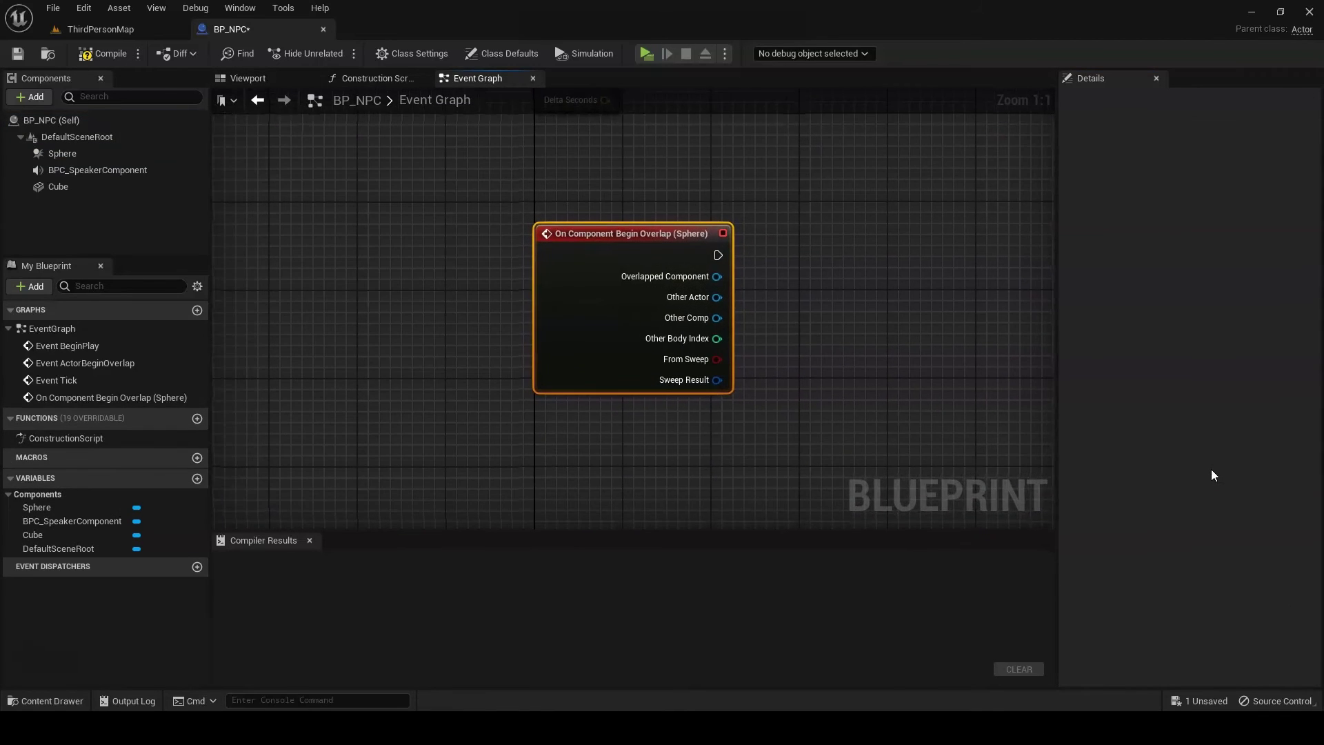
drag(465, 291, 618, 287)
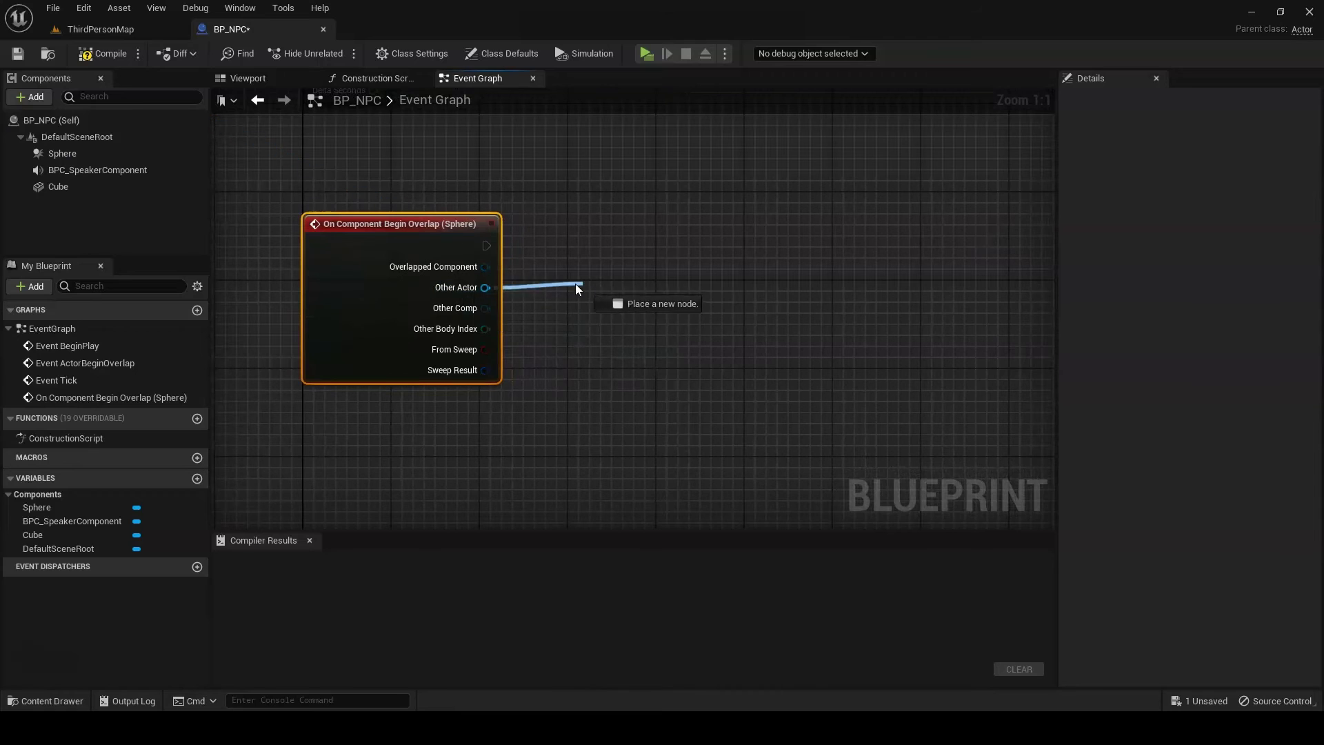
text(getcompon)
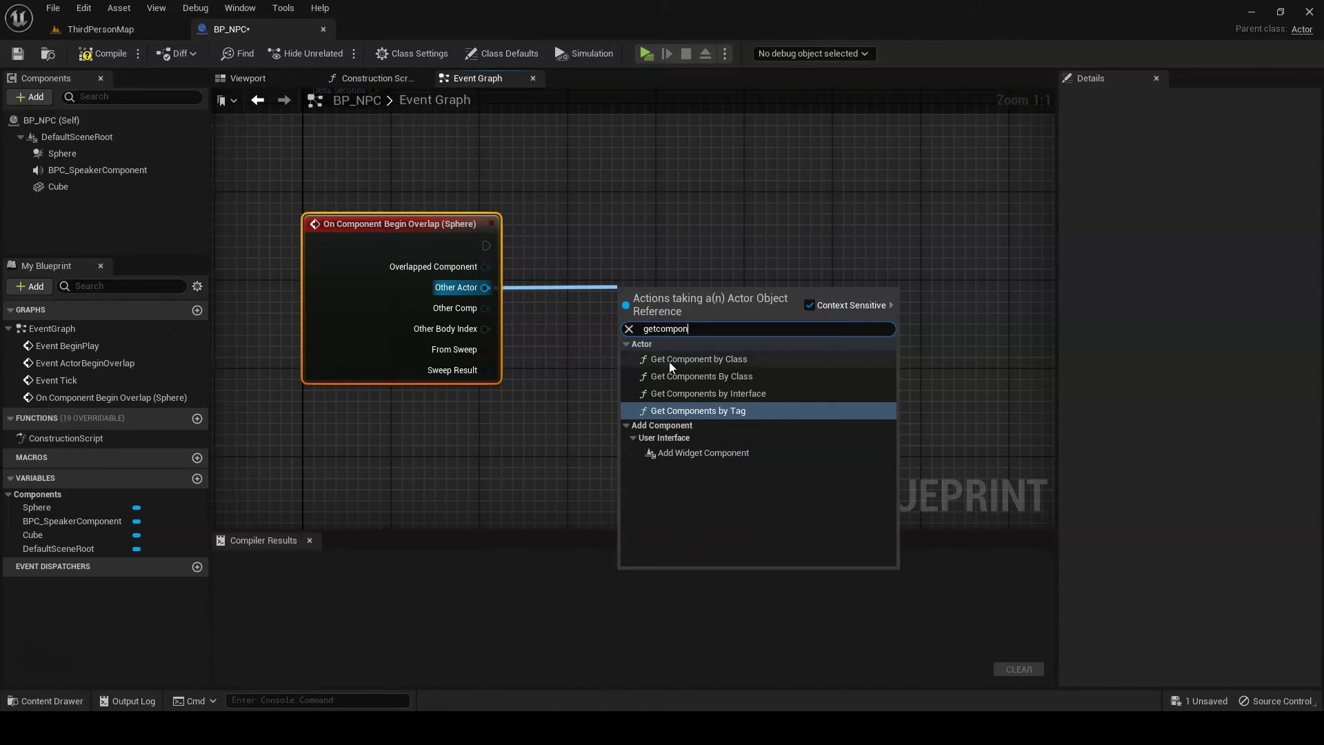
click(669, 360)
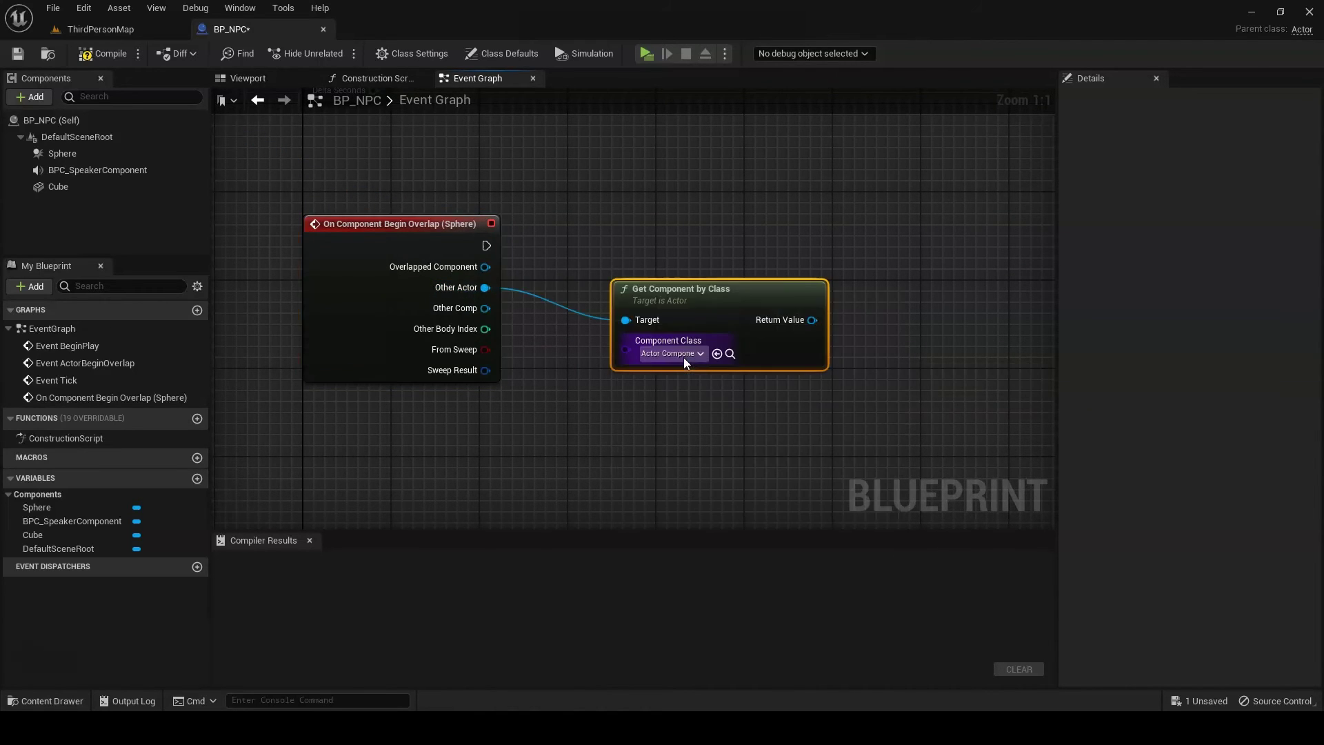
click(665, 354)
text(spe)
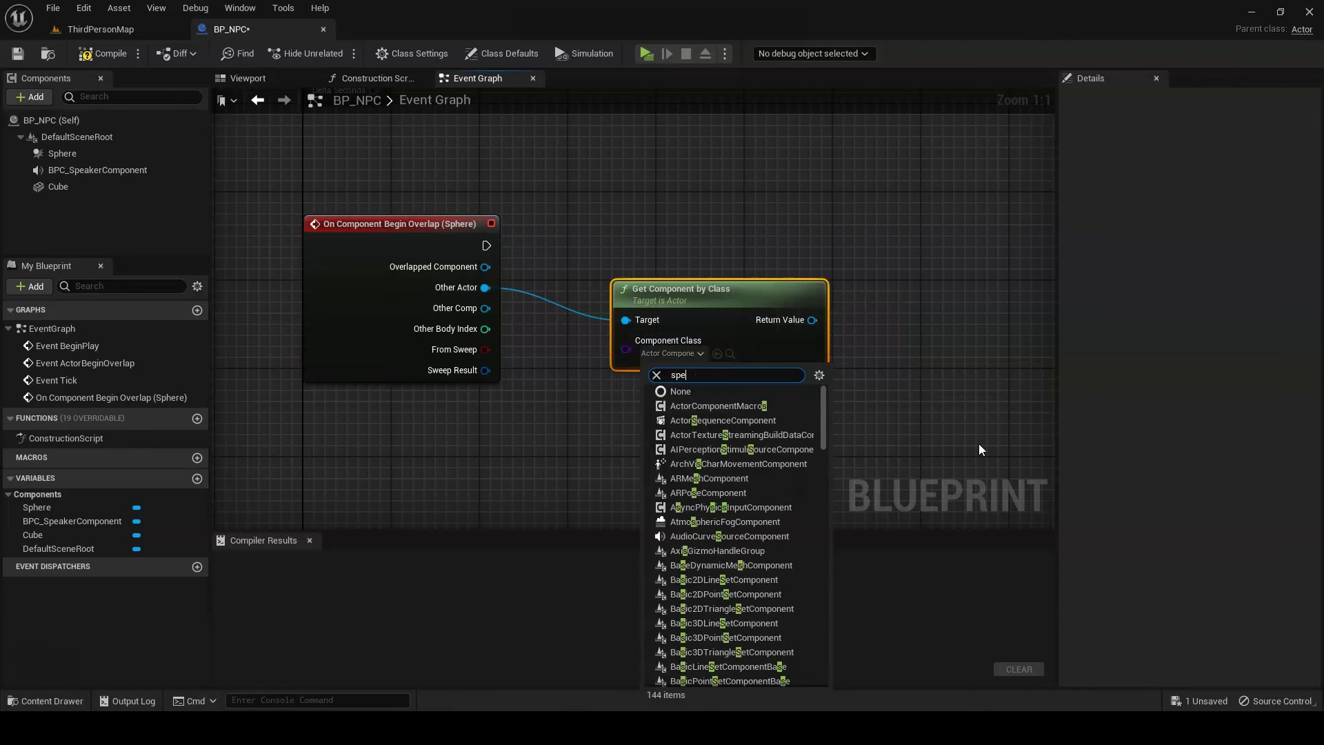
text(a)
click(752, 420)
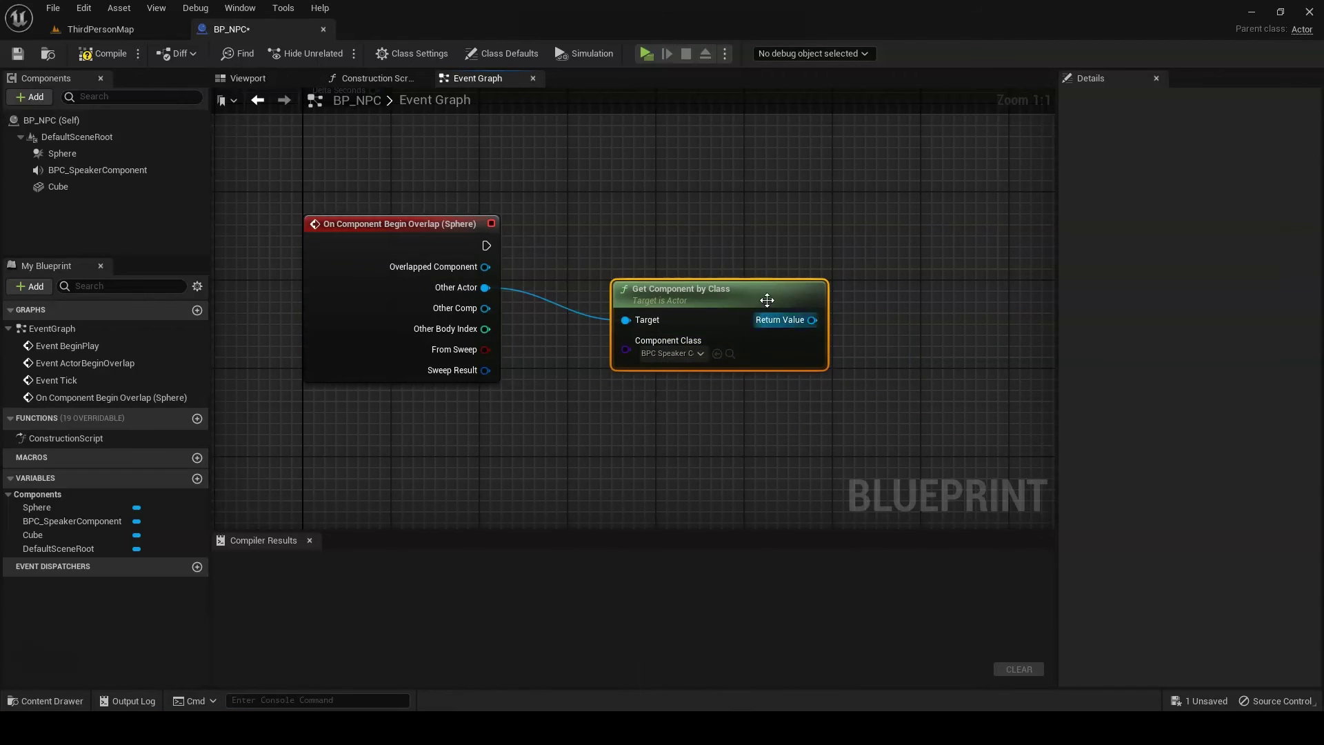
Check the found speaker component with an Is Valid macro fired by the overlap event
right_drag(919, 329, 750, 340)
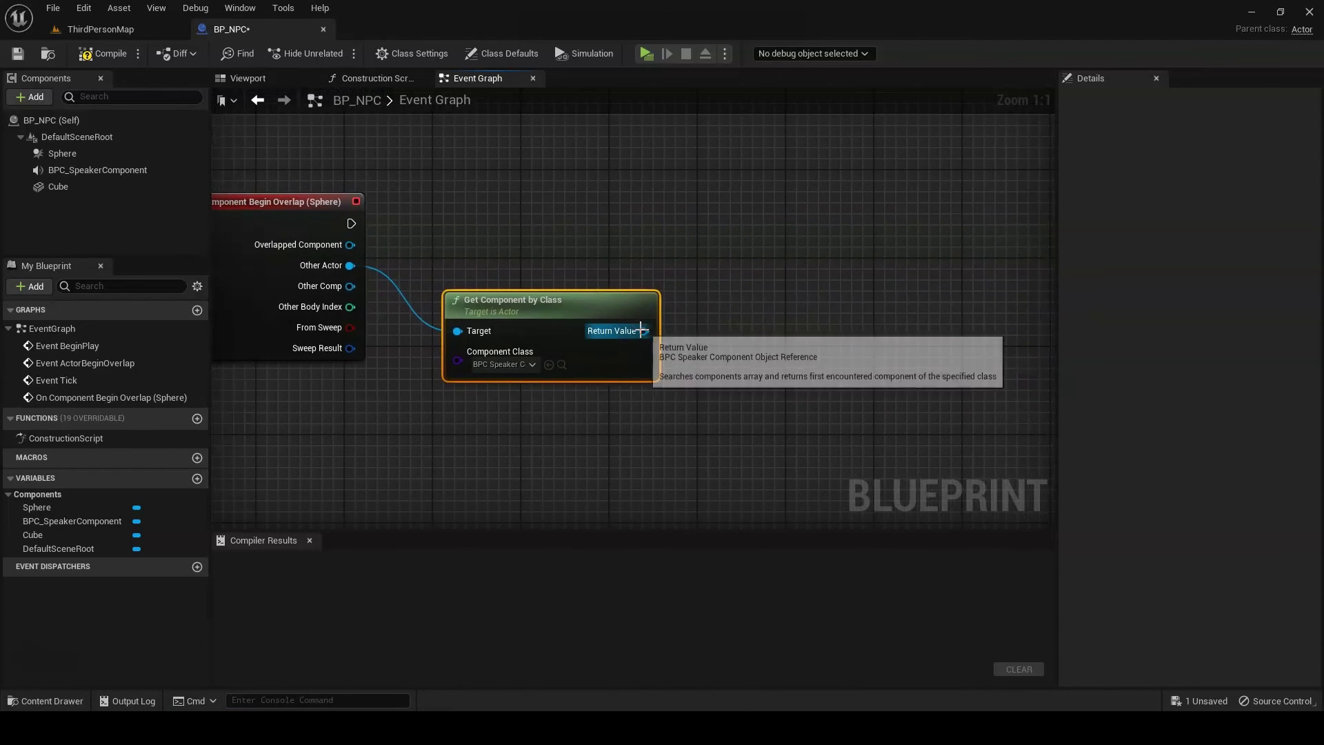
drag(643, 331, 744, 259)
text(isva)
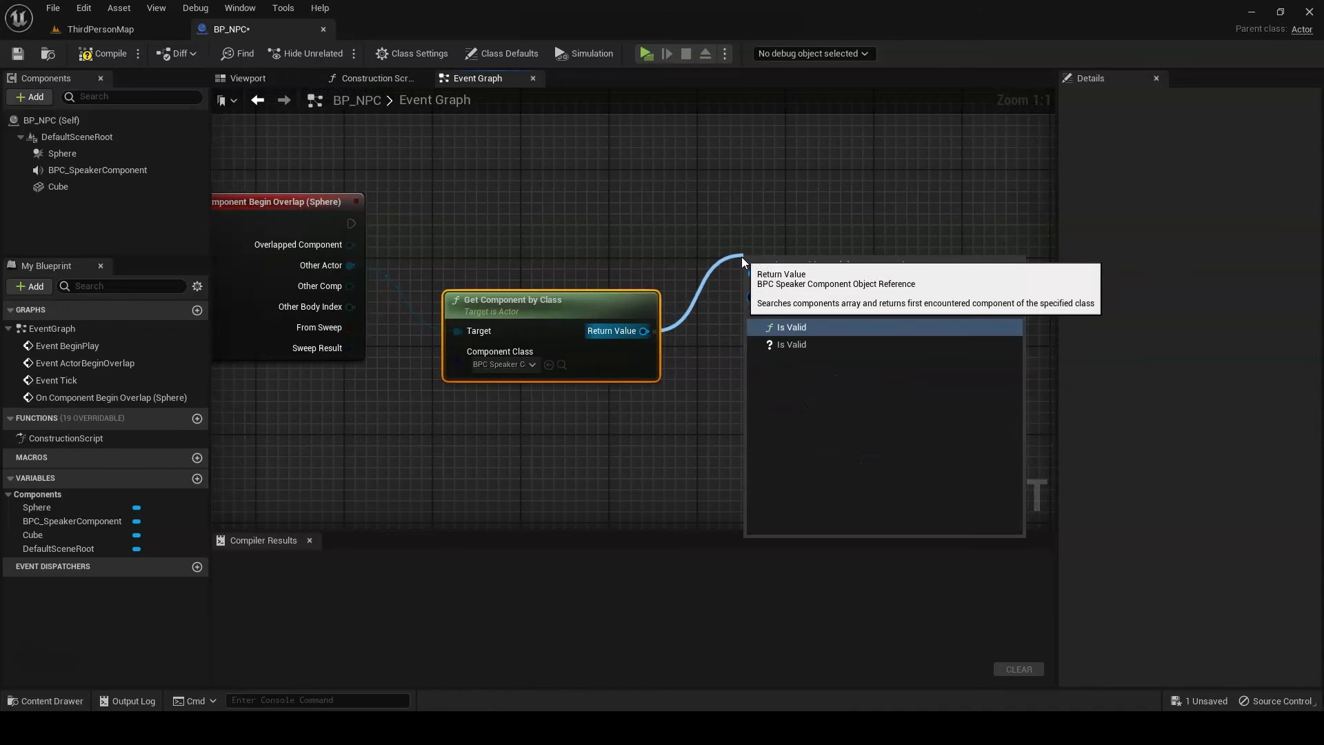
click(764, 344)
drag(765, 252, 717, 221)
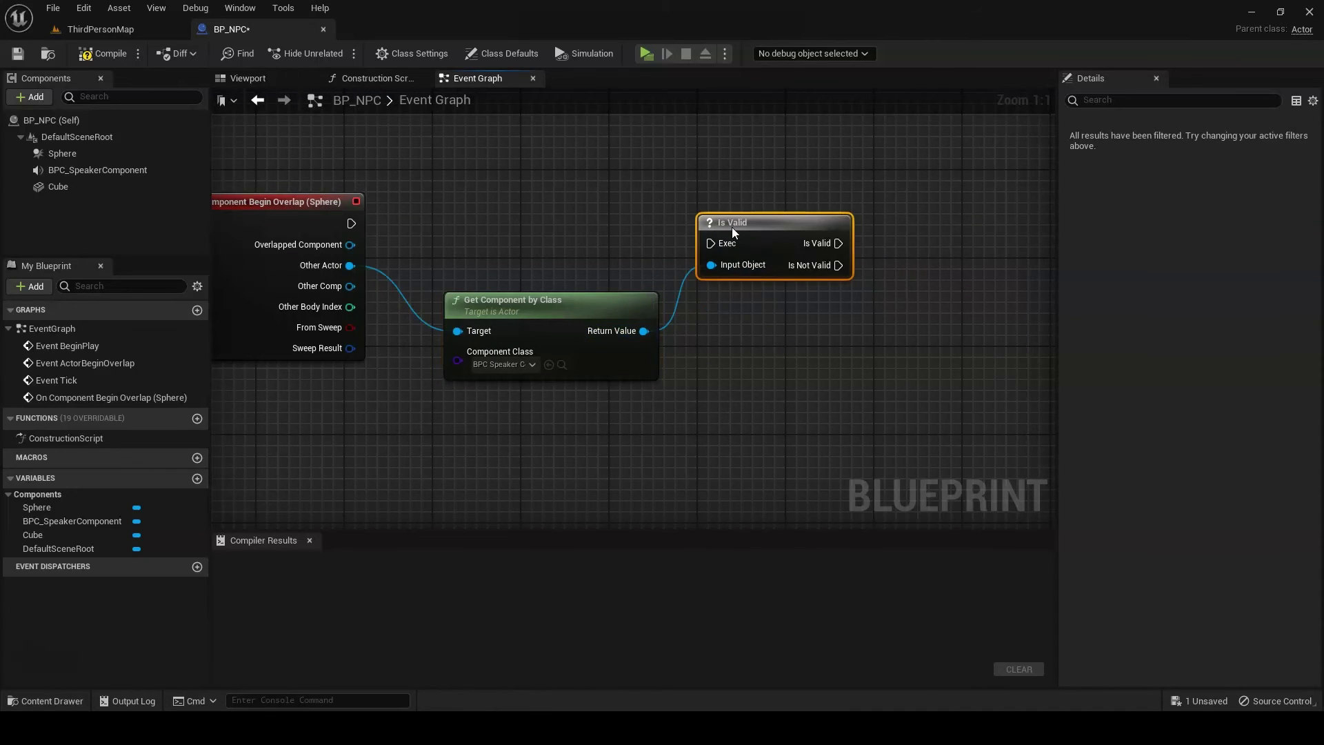
mouse_move(351, 223)
mouse_down()
mouse_move(711, 243)
mouse_move(755, 200)
mouse_up()
scroll(690, 314, down, 2)
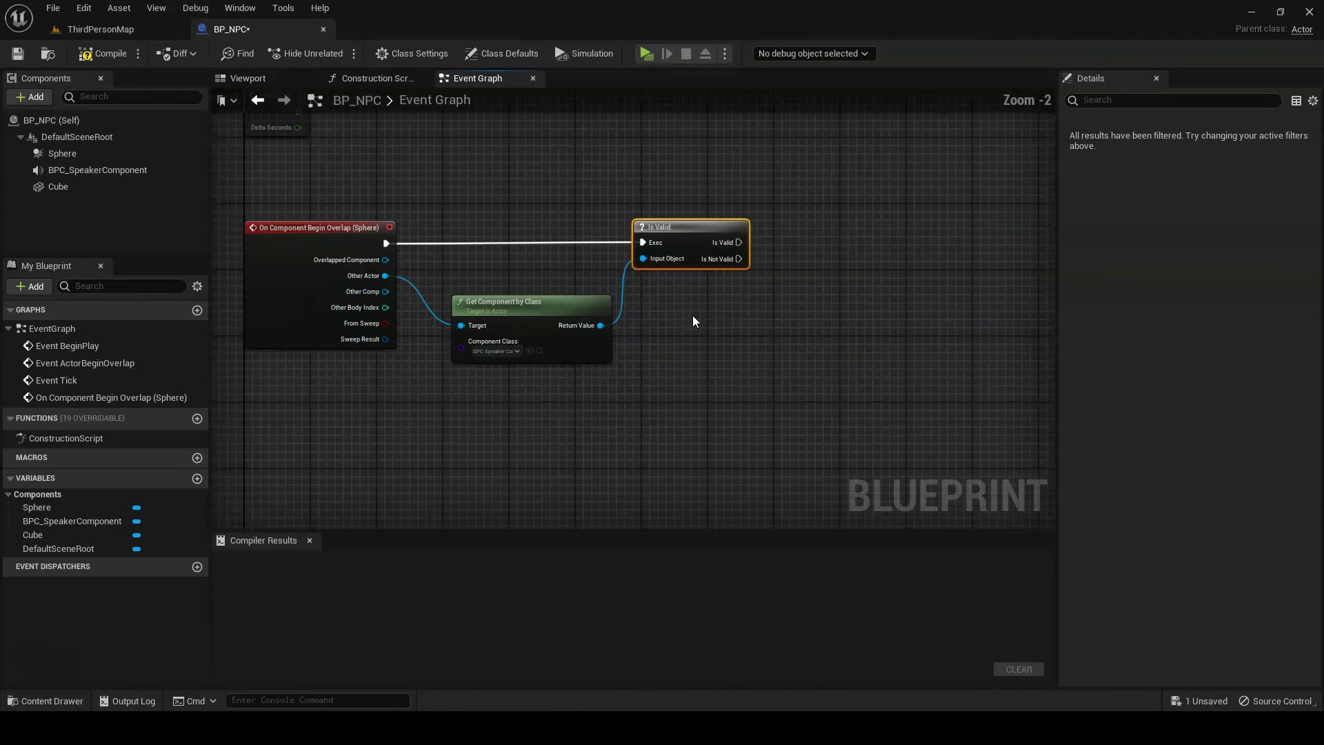
Call Start Owned Dialogue on the NPC's speaker component when Is Valid passes
drag(96, 170, 818, 197)
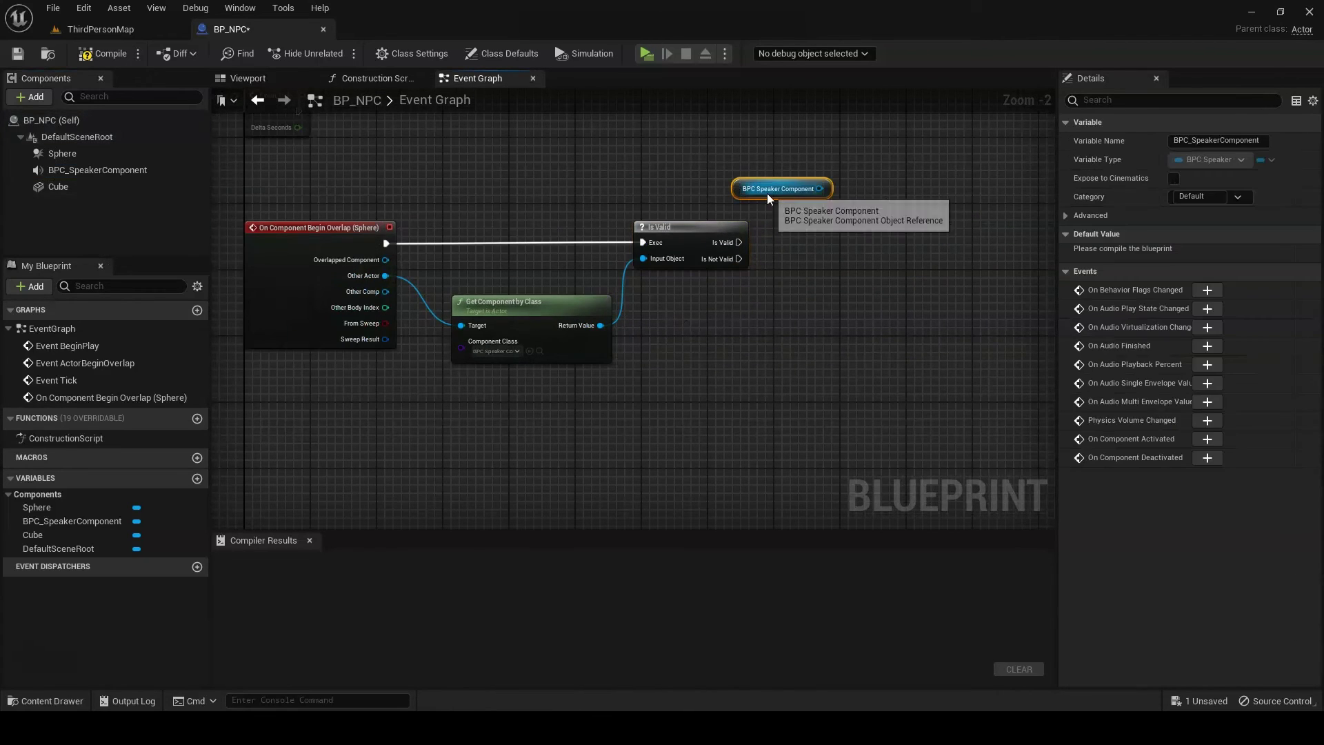
text(sta)
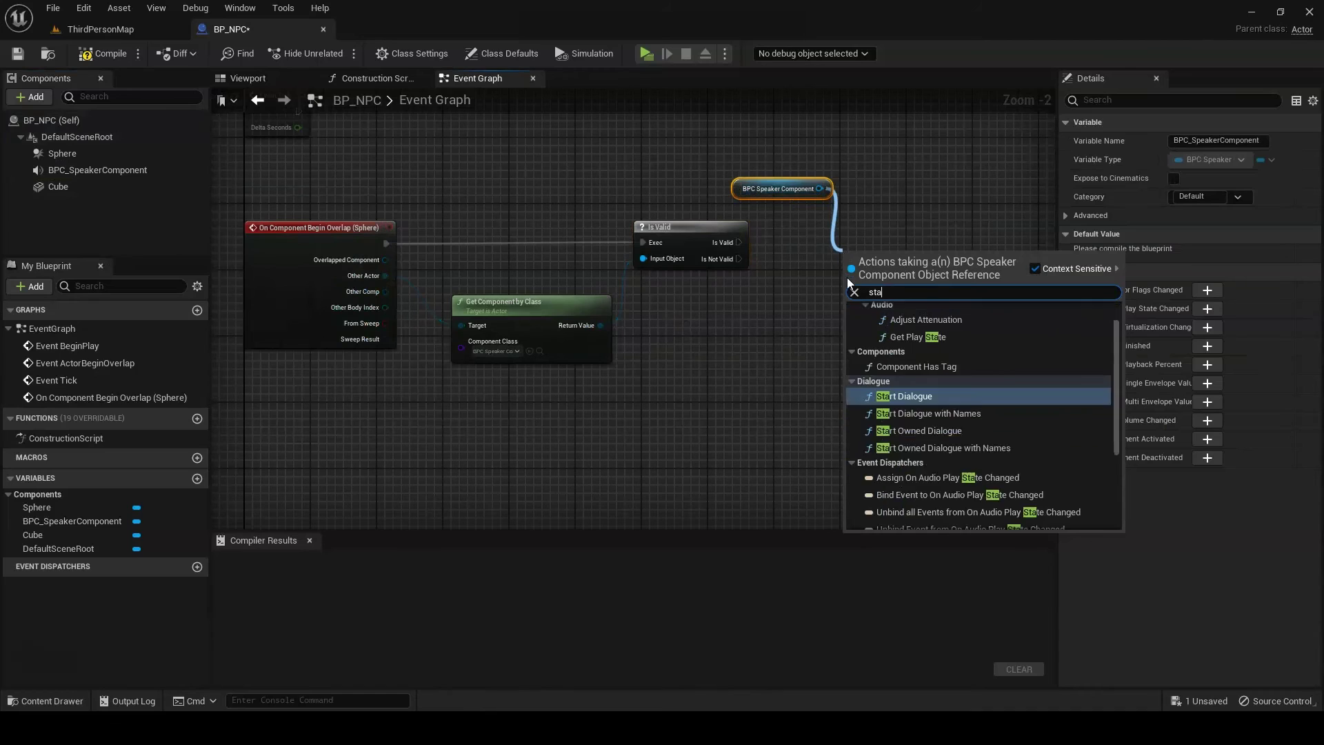
text(rto)
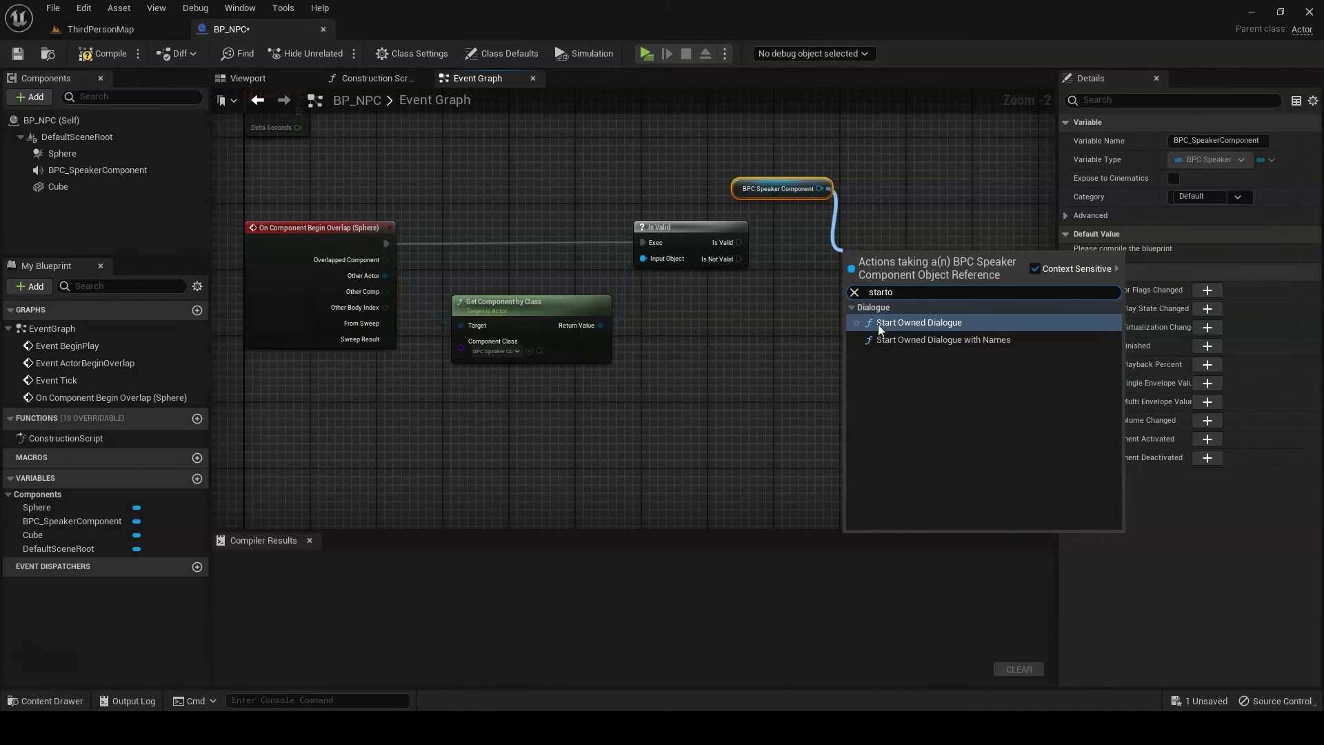
click(879, 322)
mouse_move(739, 242)
mouse_down()
mouse_move(850, 276)
mouse_move(912, 234)
mouse_up()
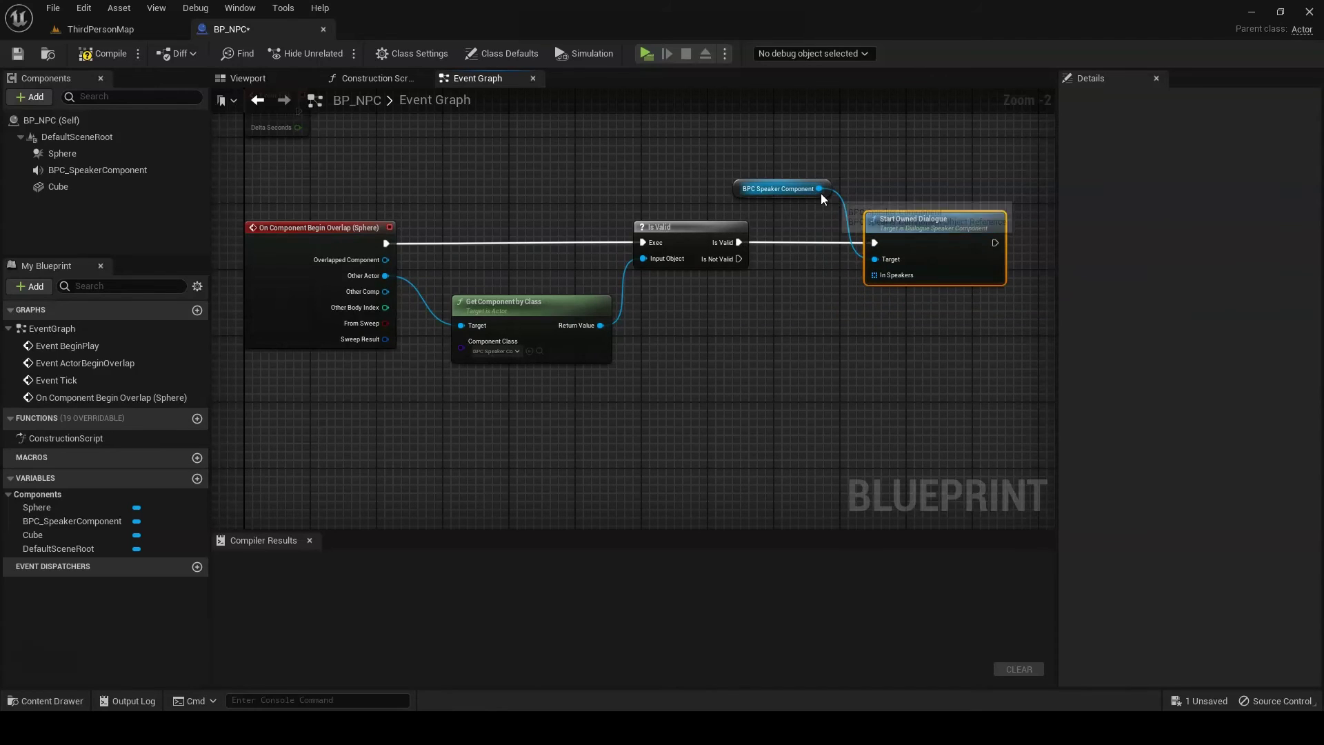
Feed the NPC's and the other actor's speaker components into In Speakers via Make Array
drag(820, 189, 892, 275)
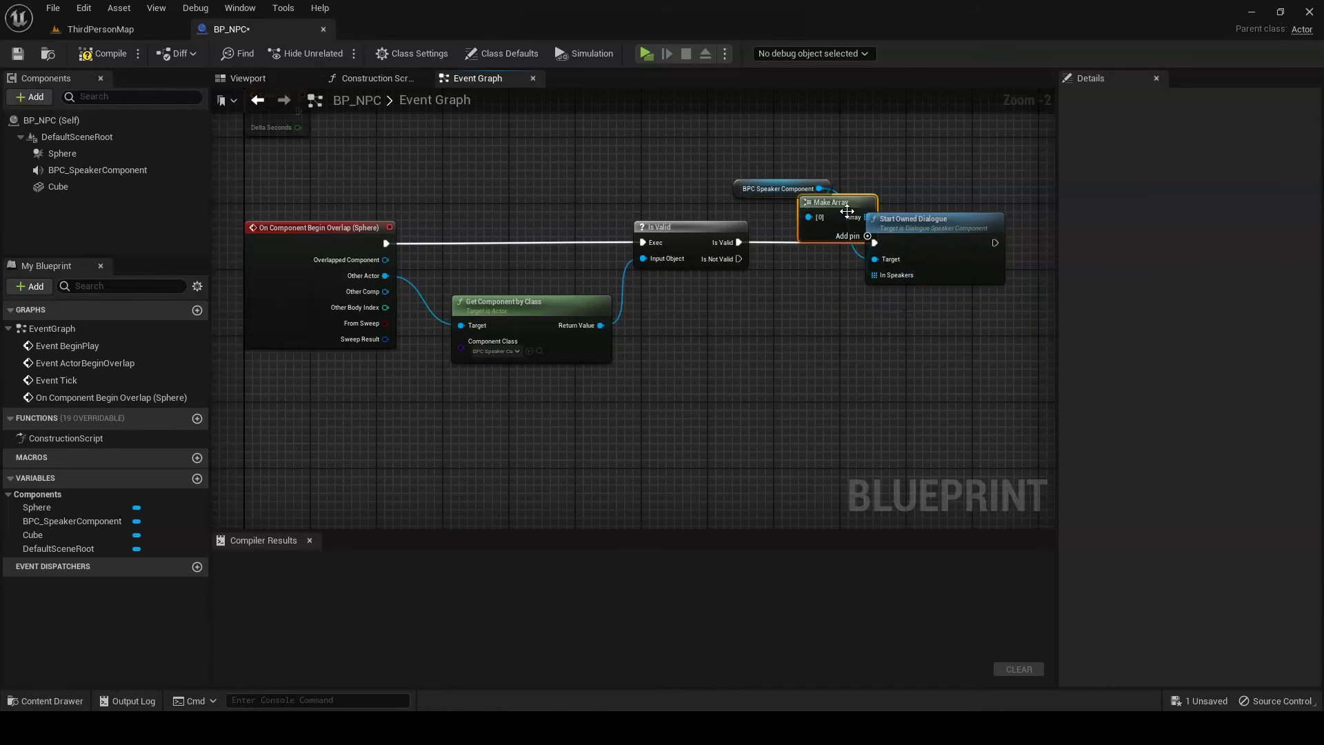
drag(840, 228, 832, 338)
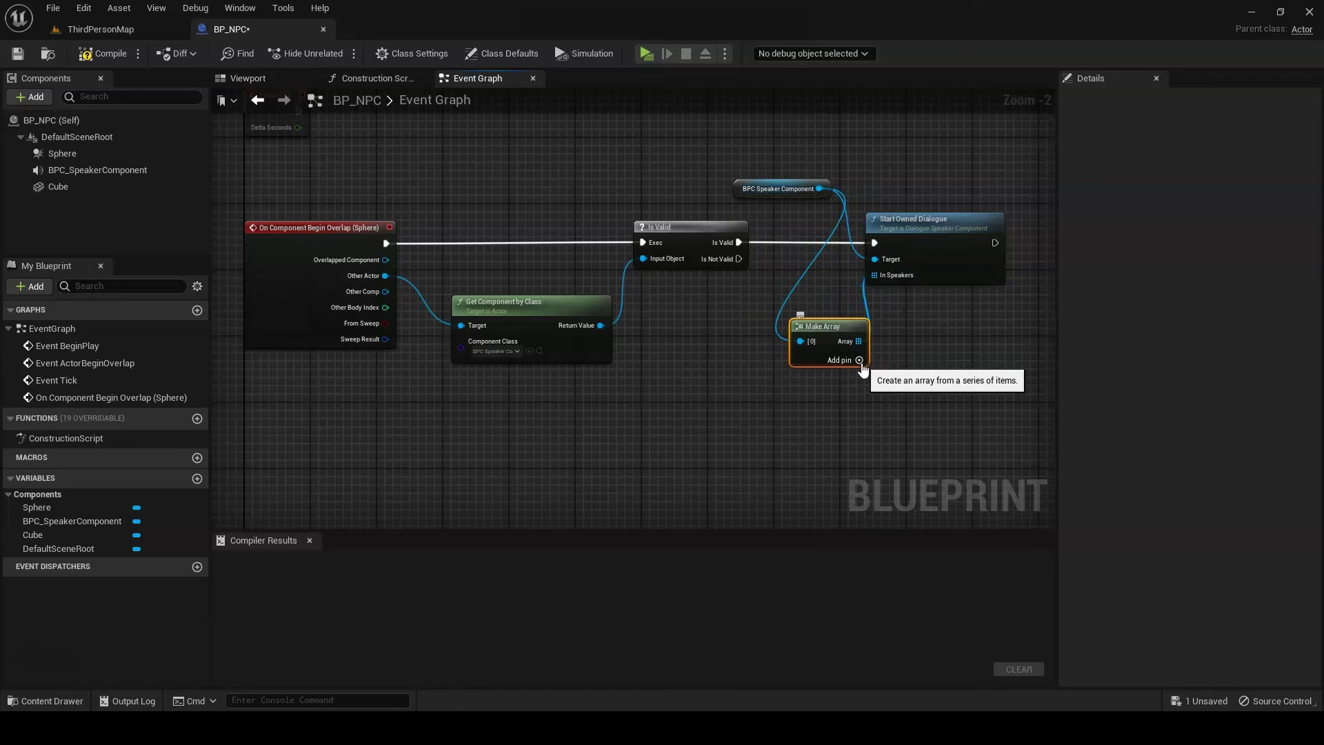
click(859, 360)
drag(600, 326, 801, 357)
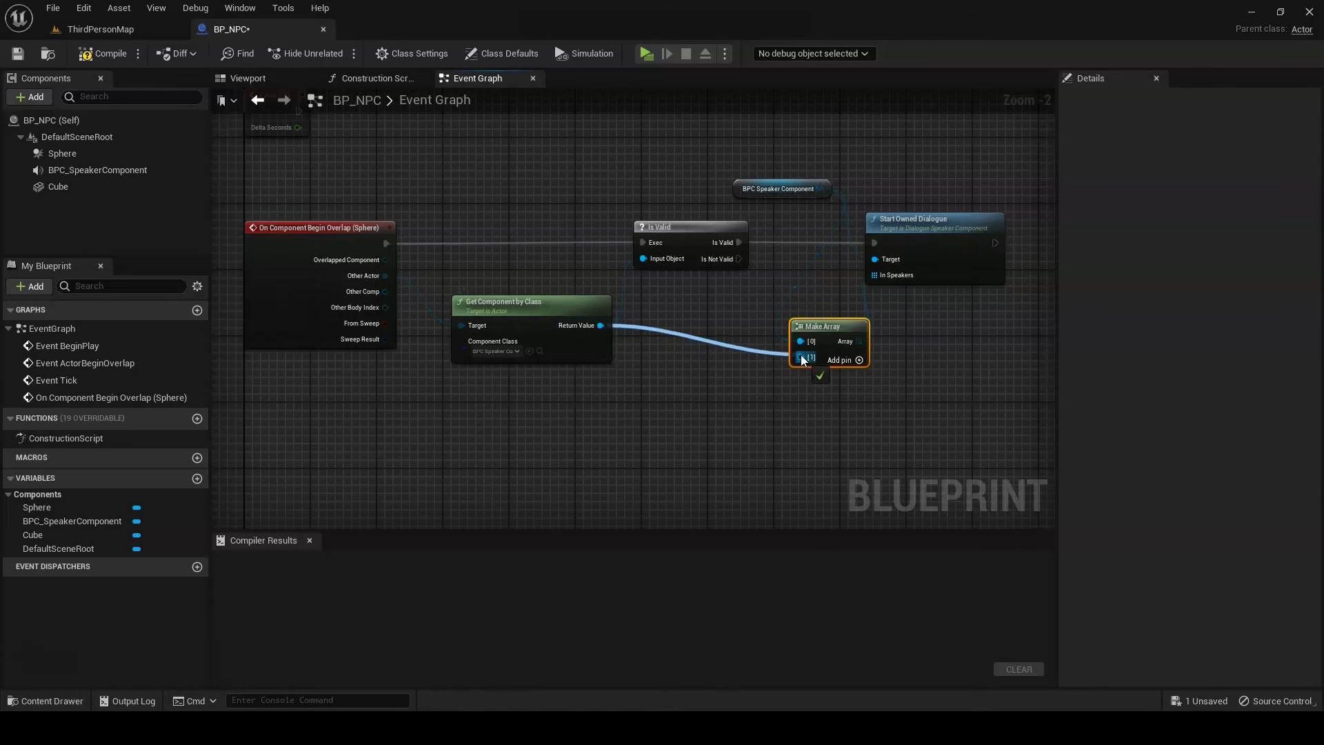
Tidy the dialogue graph layout with a reroute point on the speaker wire
right_drag(921, 268, 791, 241)
mouse_move(792, 240)
mouse_down()
mouse_move(850, 232)
mouse_move(755, 166)
mouse_up()
double_click(779, 215)
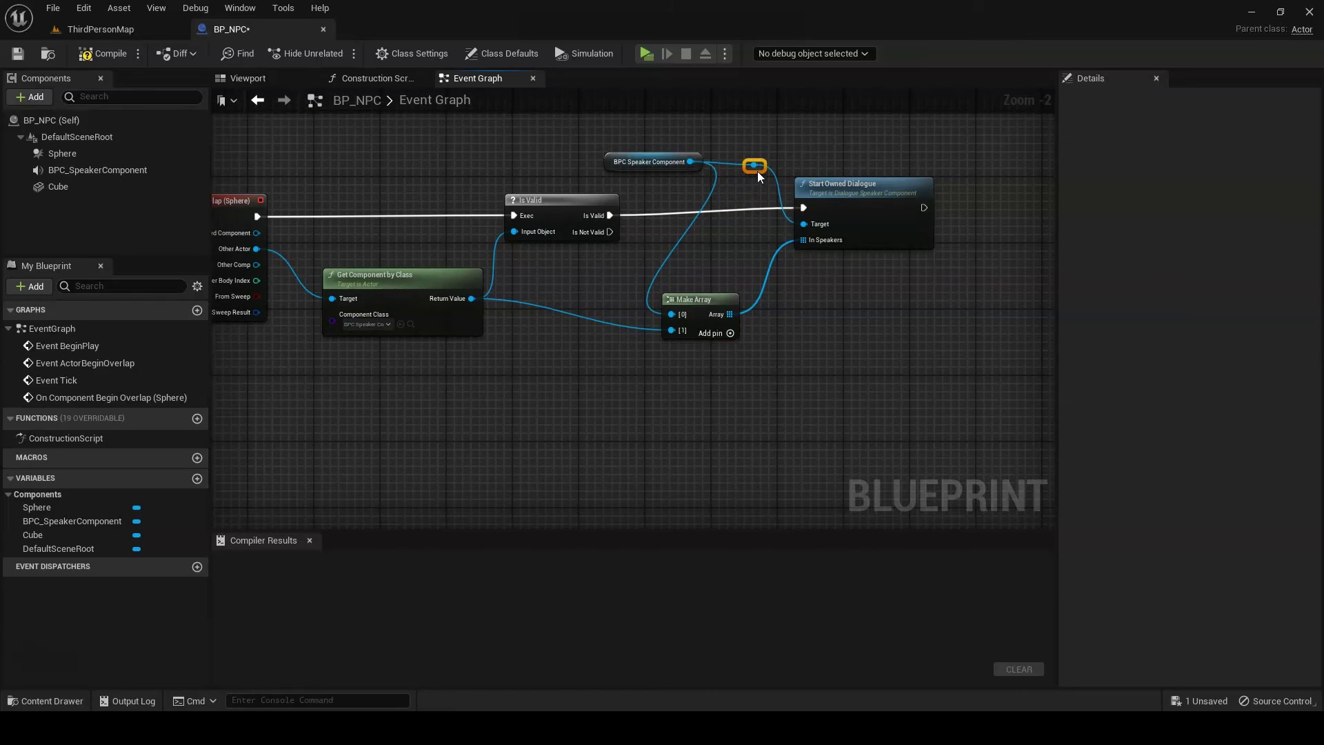
drag(854, 206, 853, 214)
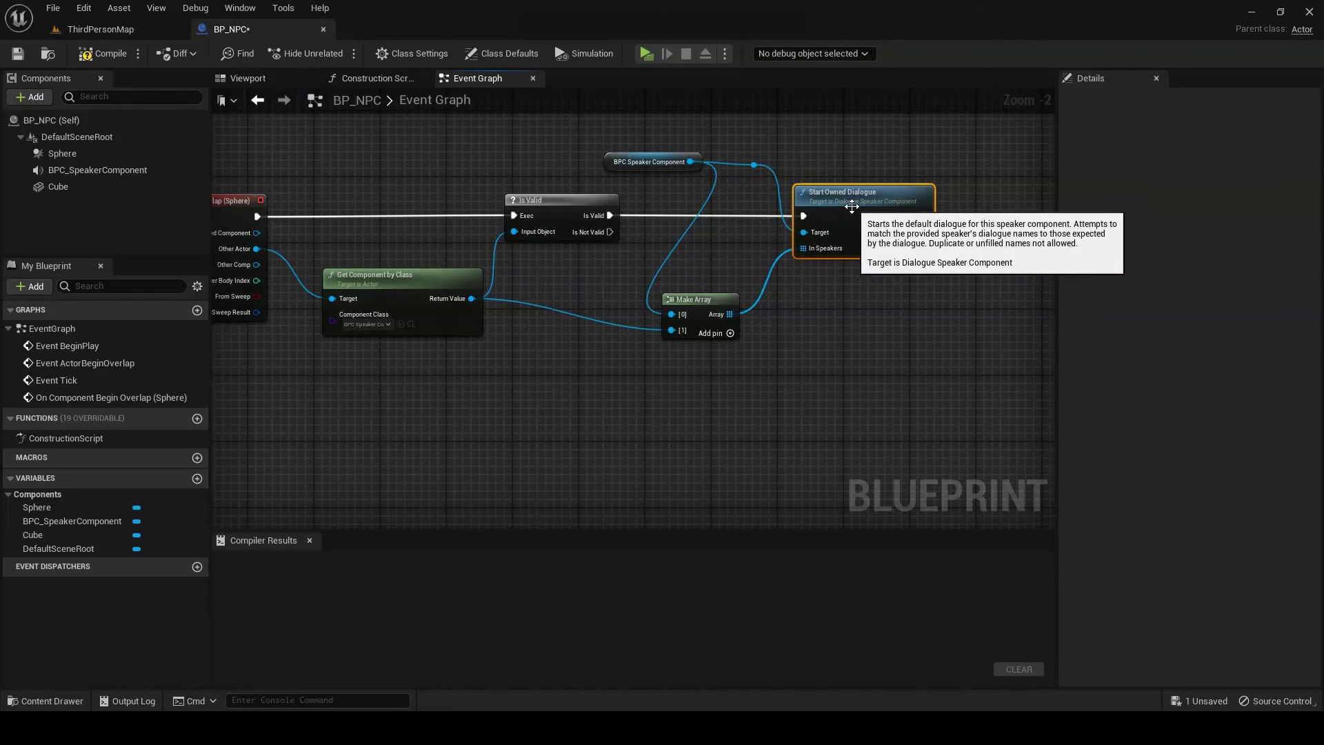
scroll(626, 395, down, 1)
right_drag(626, 394, 726, 366)
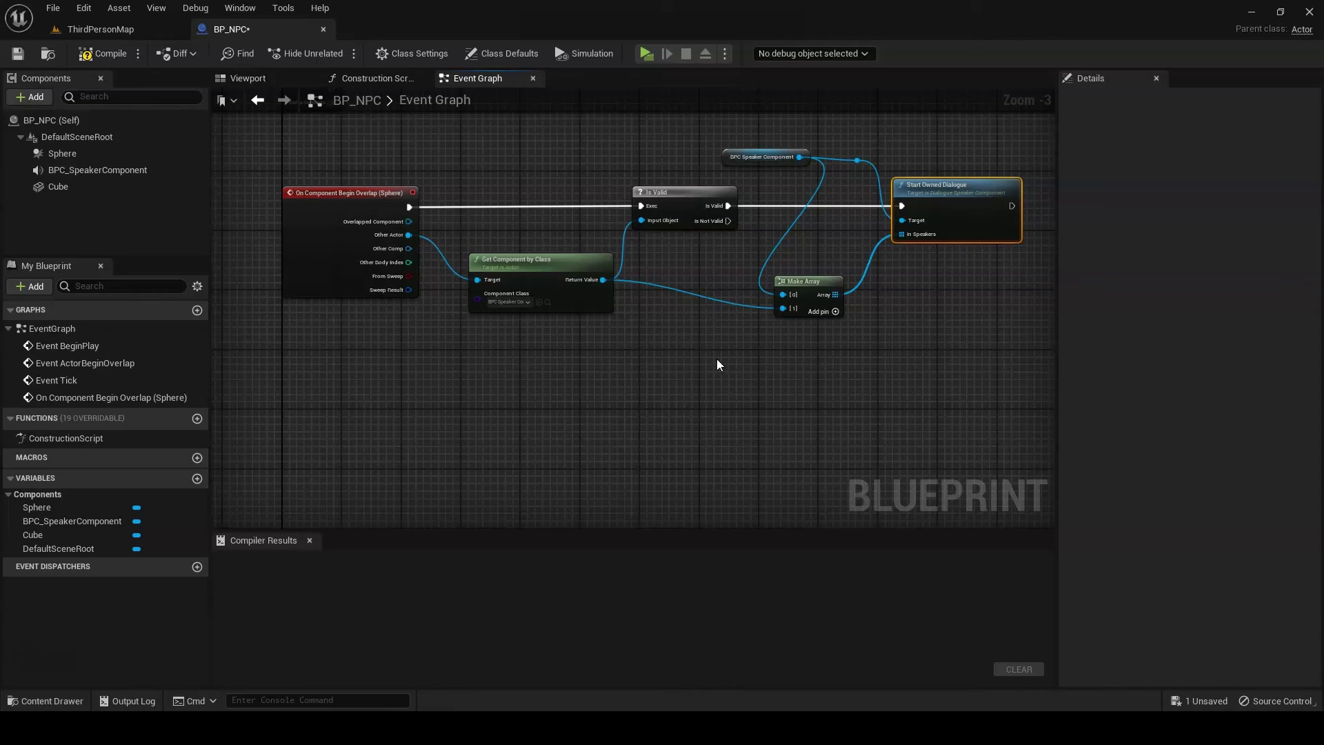
Compile BP_NPC, close its editor, and place a BP_NPC instance in ThirdPersonMap
click(104, 54)
click(18, 53)
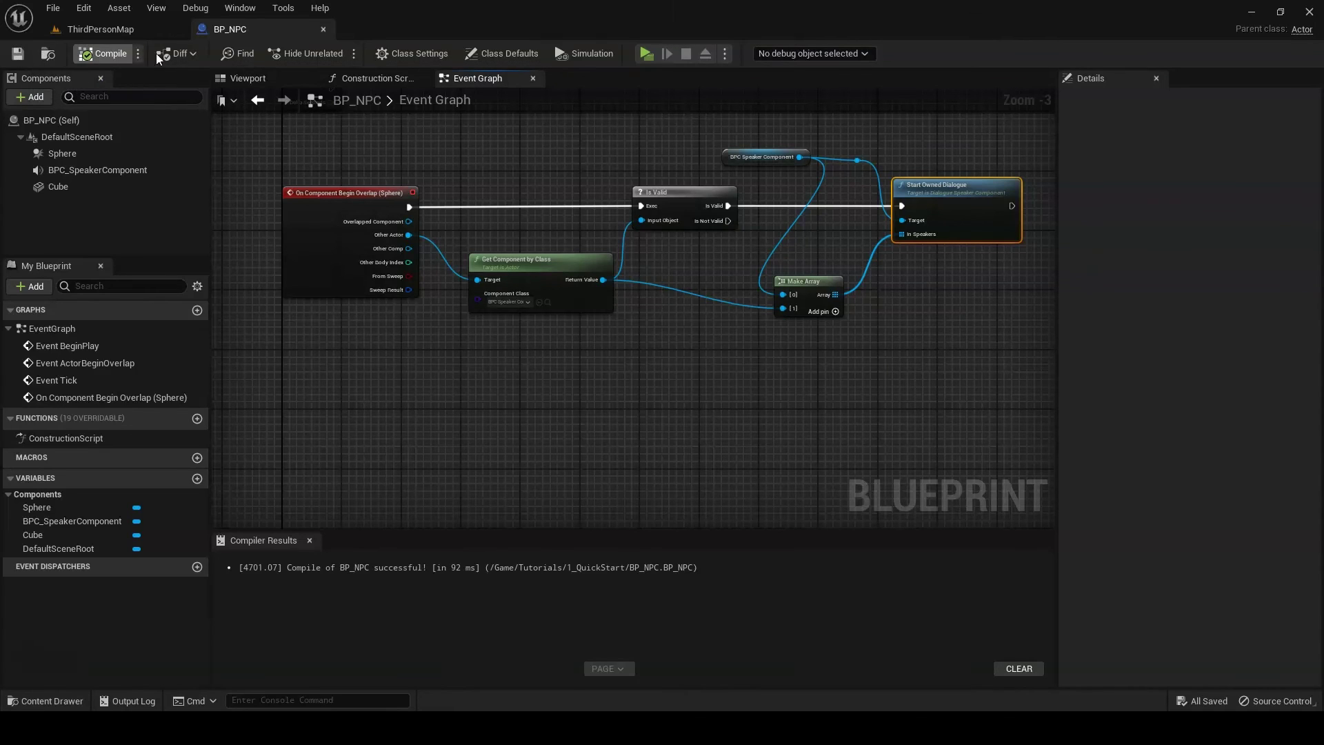
click(324, 29)
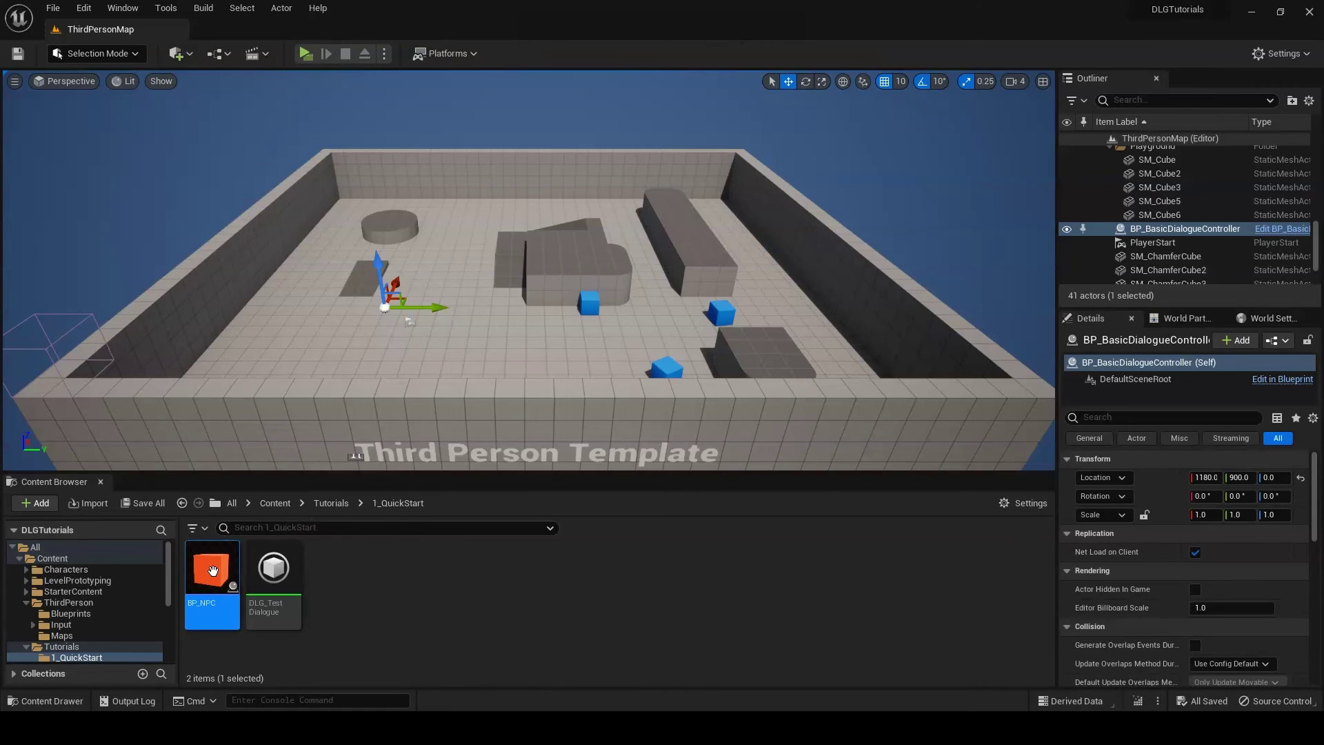
mouse_move(211, 573)
mouse_down()
mouse_move(285, 327)
mouse_move(271, 255)
mouse_up()
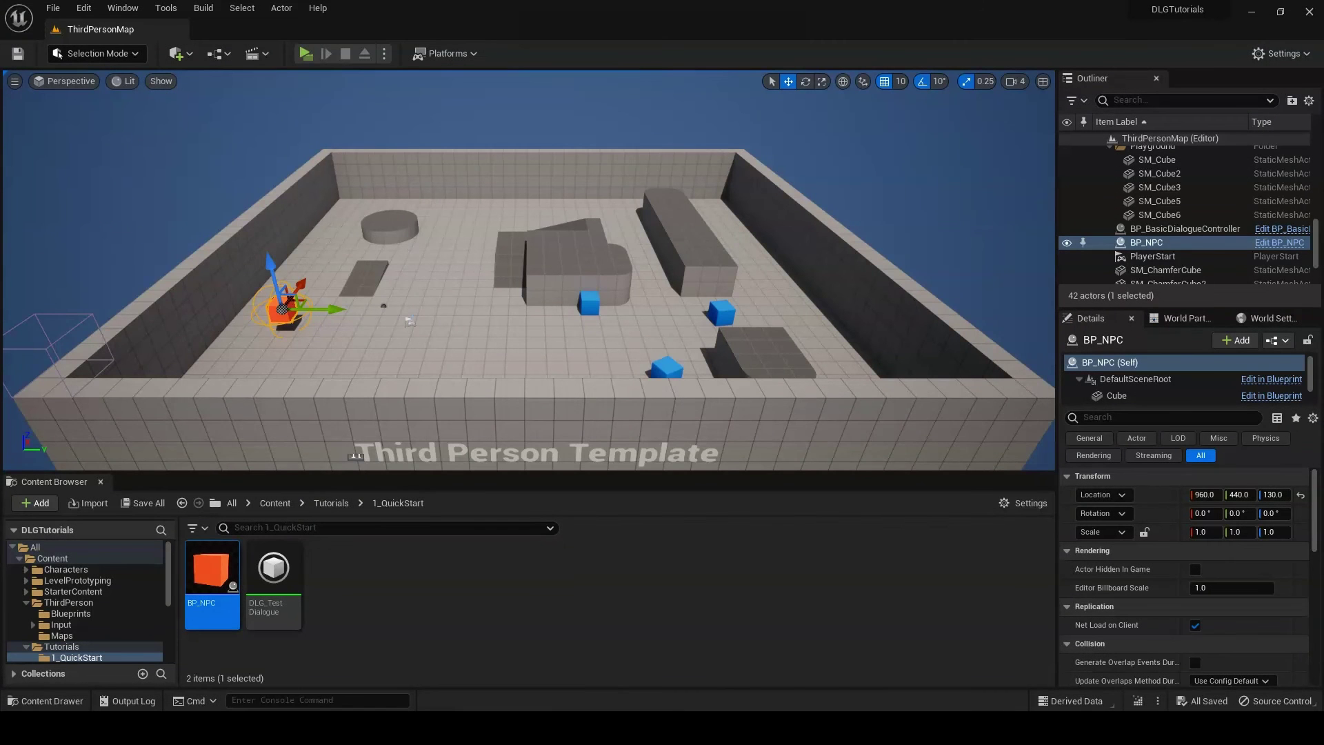
Play-test, walk to the orange cube, and close Monsieur Cube's 'Hello world!' dialogue
click(304, 52)
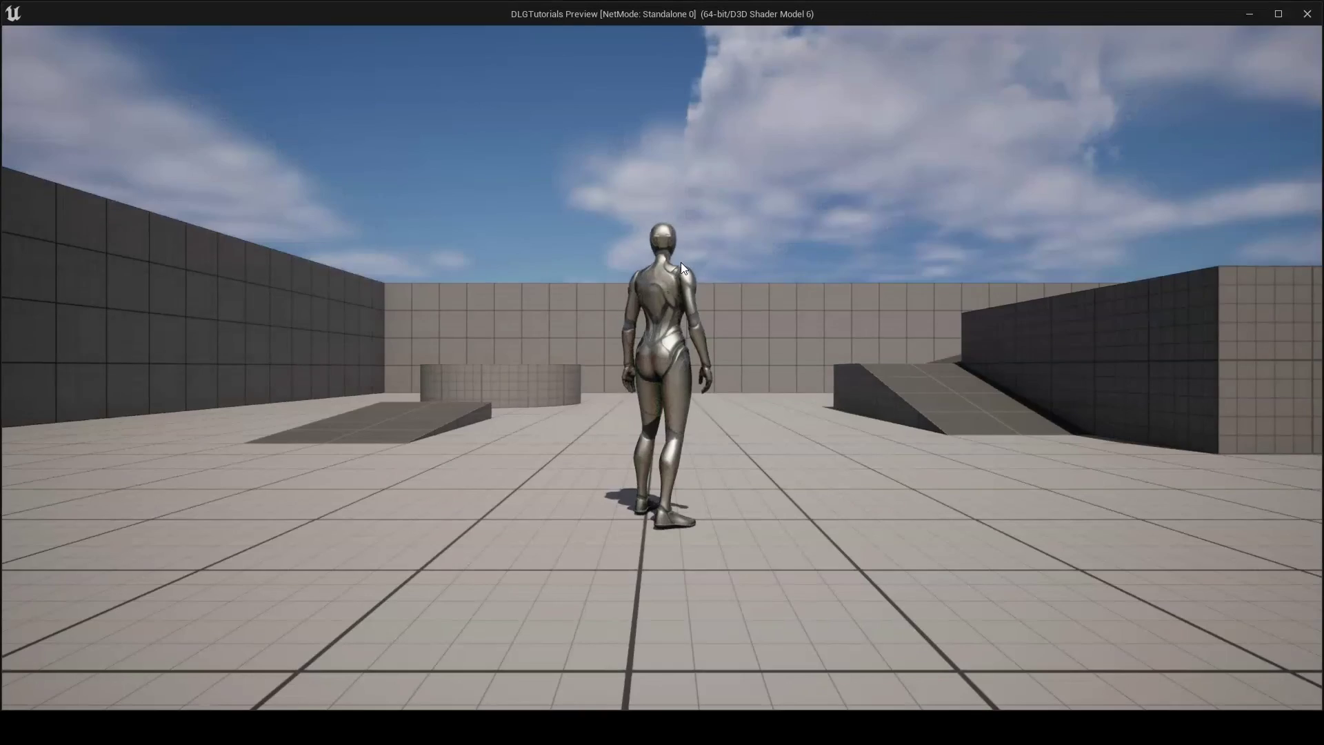
key(w)
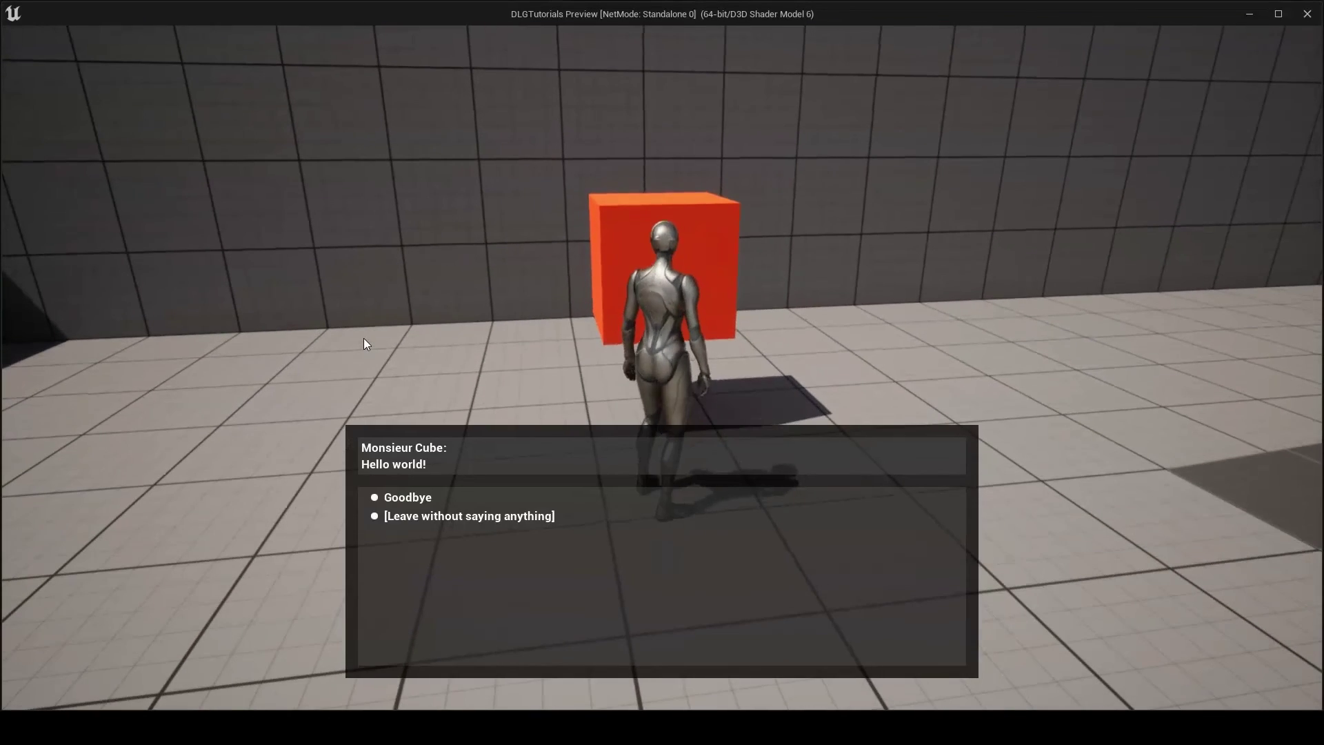
click(401, 501)
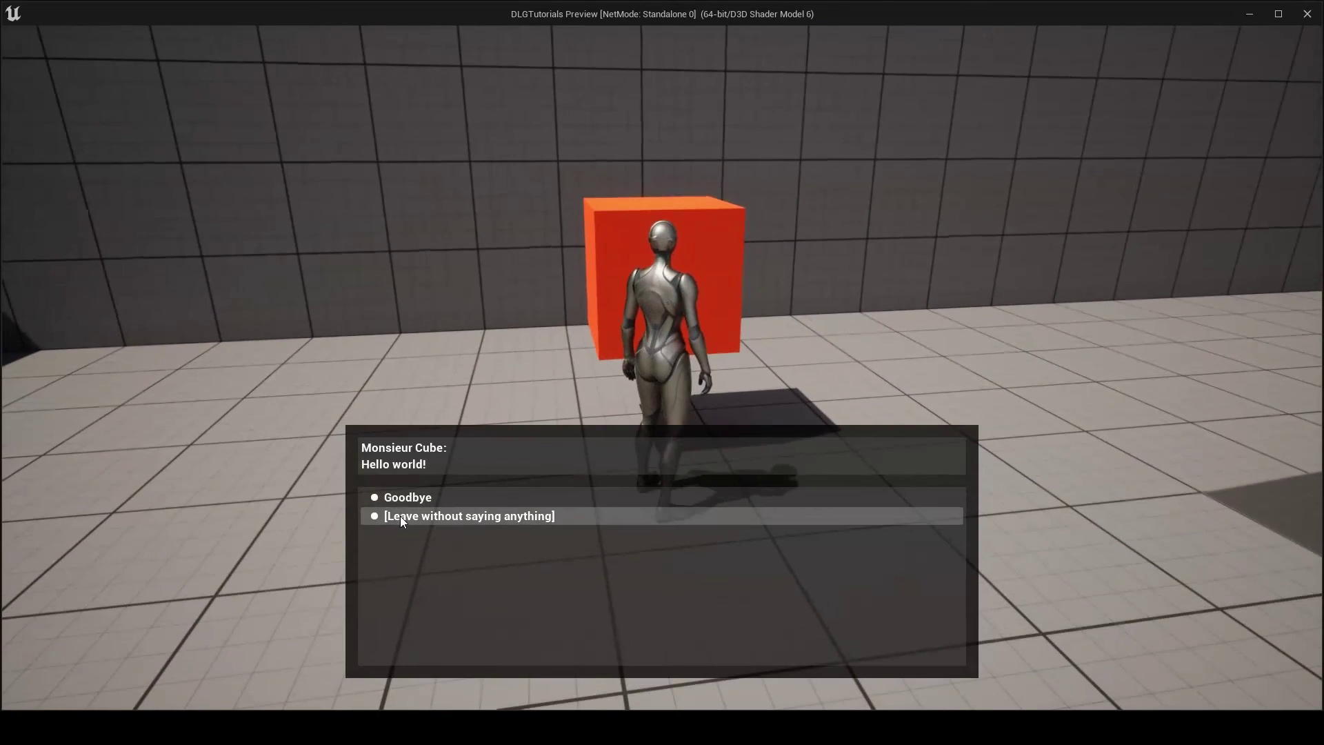
click(401, 516)
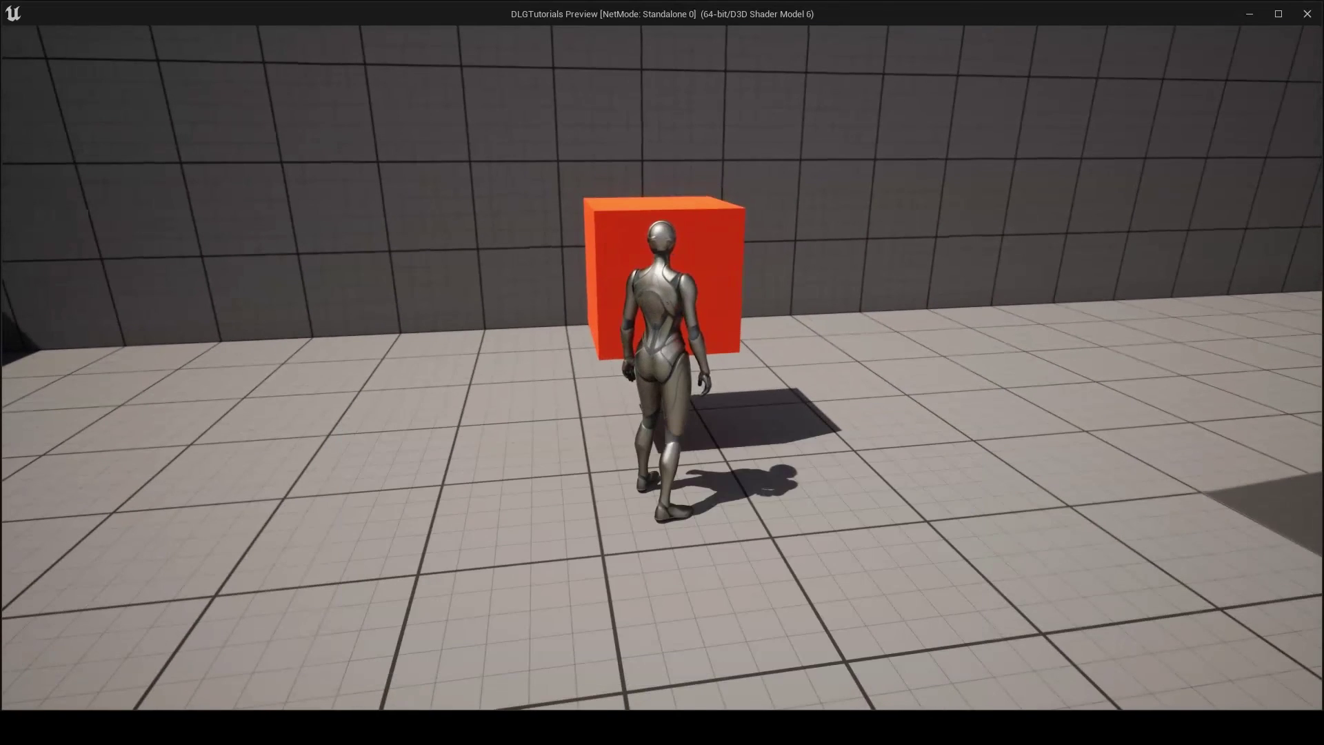